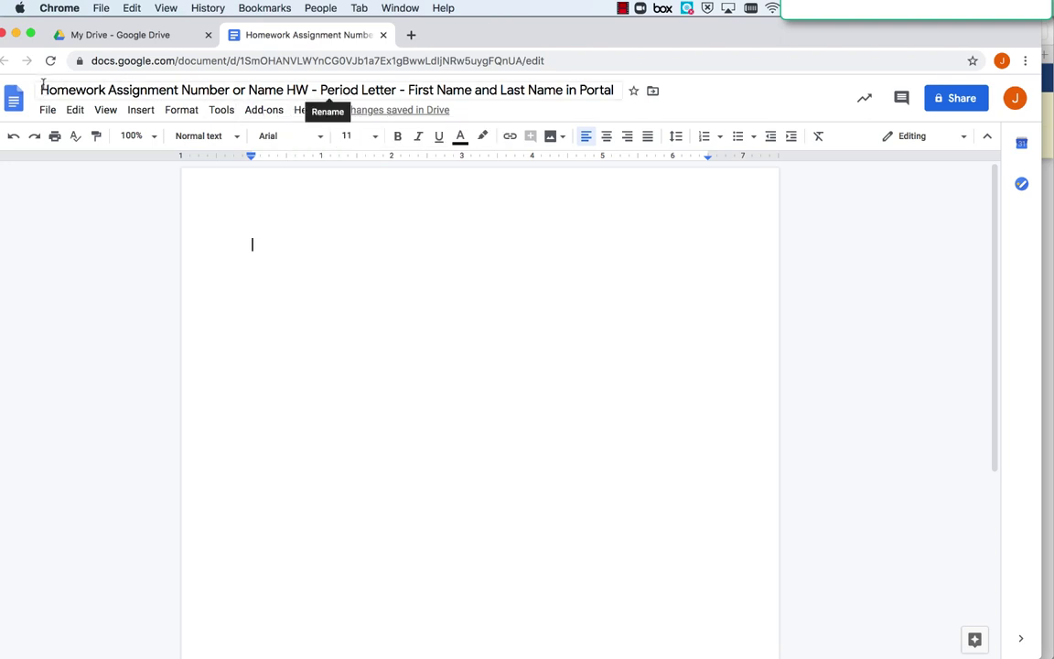
Step: Change the document title to '1.01 HW - D - ' followed by the student's full name
{"action": "left_click", "coordinate": [43, 89]}
{"action": "left_click_drag", "start_coordinate": [43, 89], "coordinate": [285, 80]}
{"action": "key", "text": "BackSpace"}
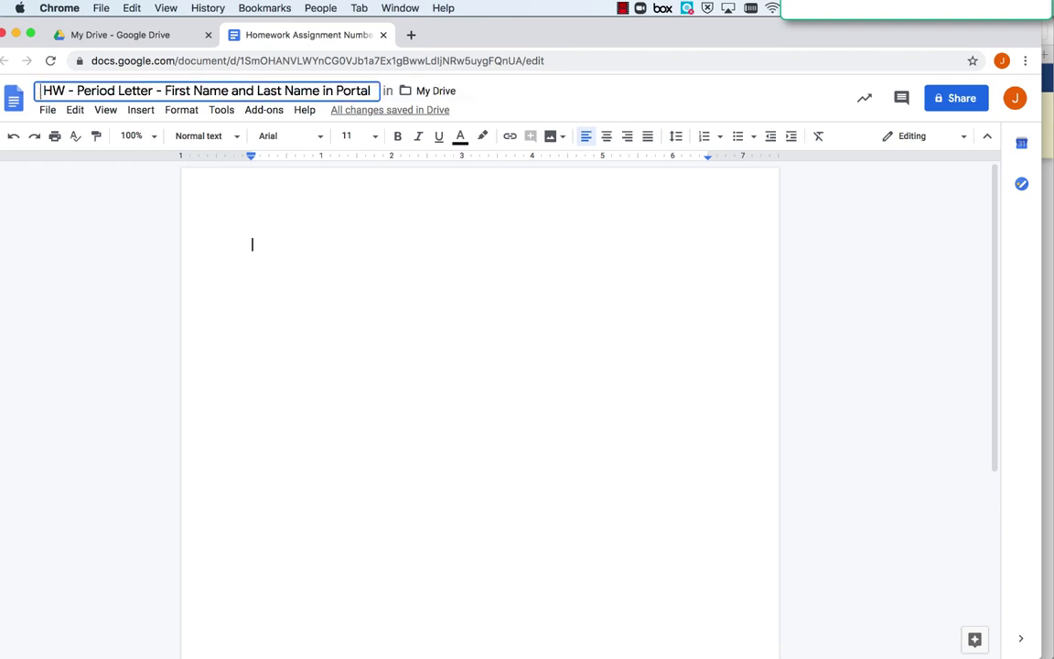
{"action": "type", "text": "1.01"}
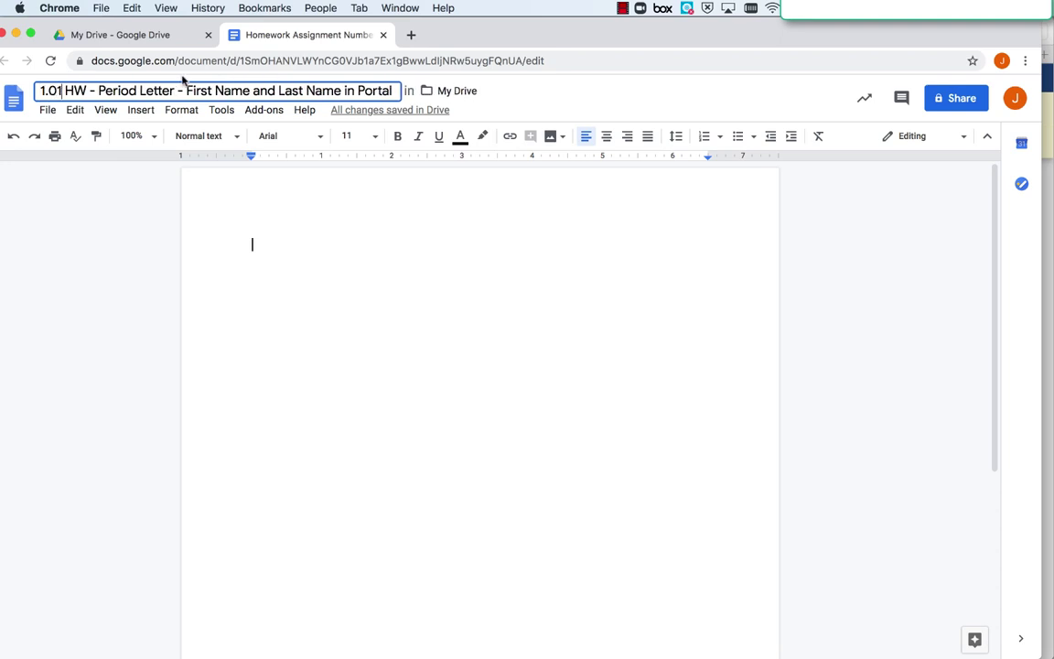
{"action": "left_click_drag", "start_coordinate": [99, 90], "coordinate": [175, 91]}
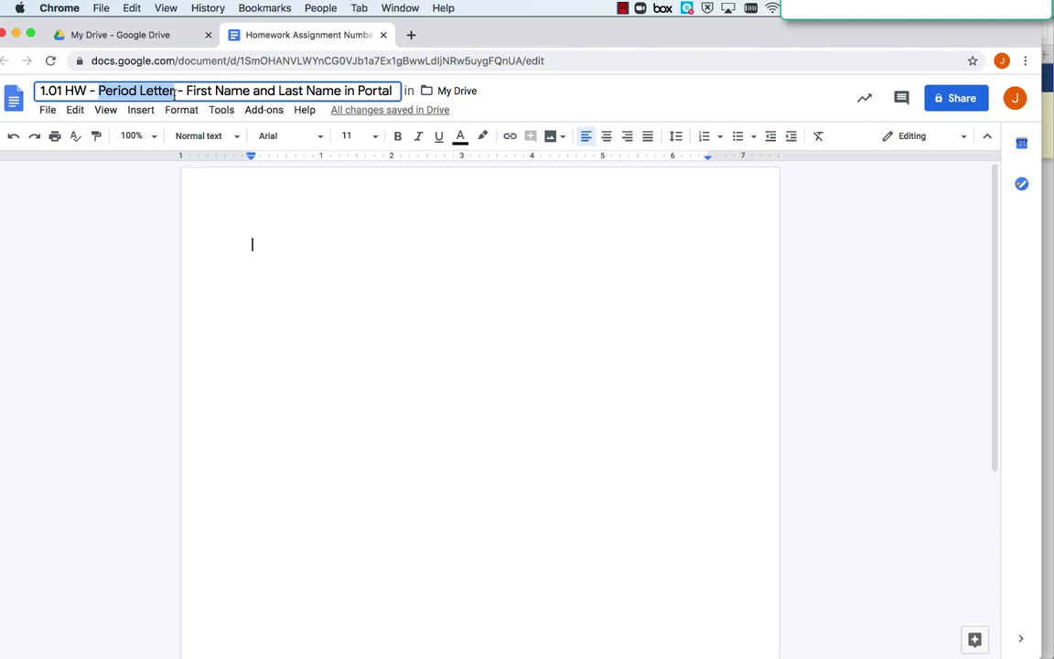
{"action": "type", "text": "D"}
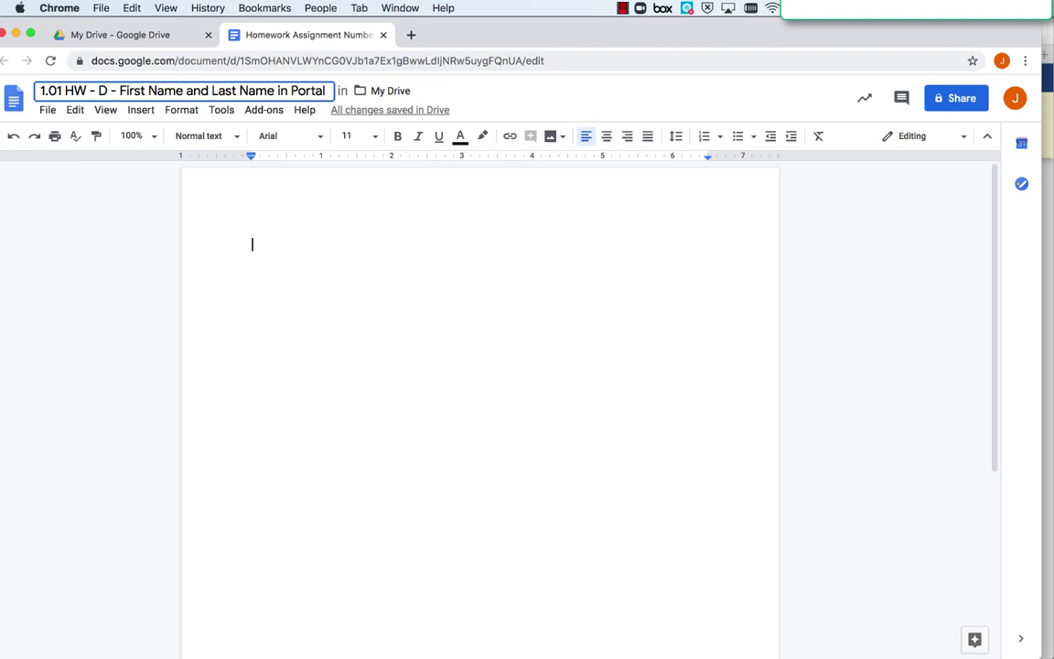
{"action": "key", "text": "Right"}
{"action": "key", "text": "Right"}
{"action": "key", "text": "Right"}
{"action": "left_click_drag", "start_coordinate": [120, 91], "coordinate": [327, 91]}
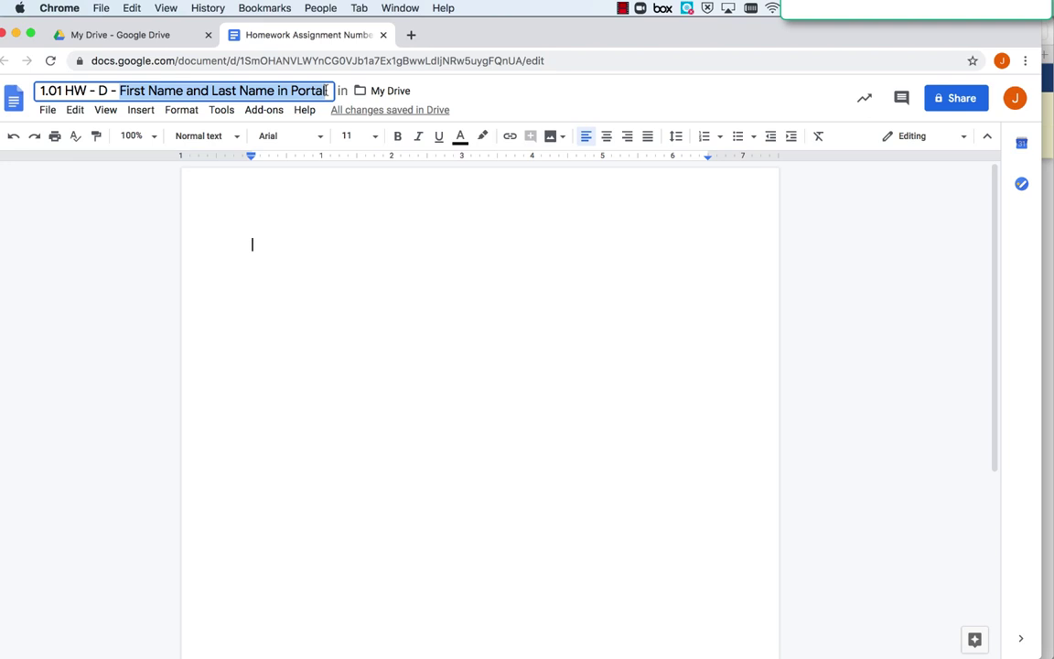
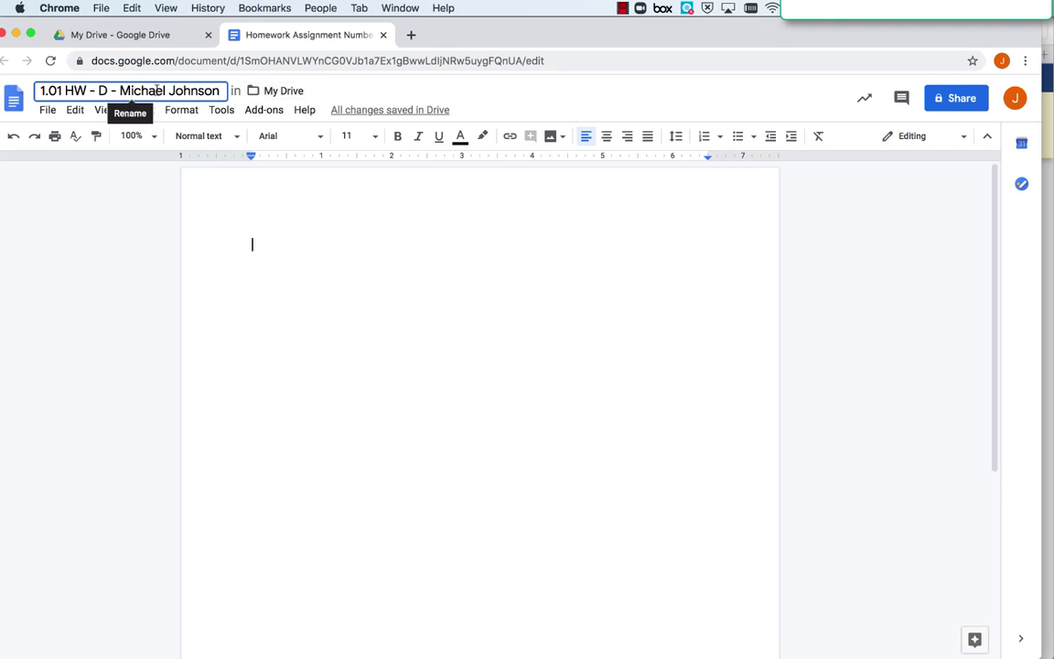
Step: Commit the new title and start inserting an image uploaded from the computer
{"action": "left_click", "coordinate": [370, 97]}
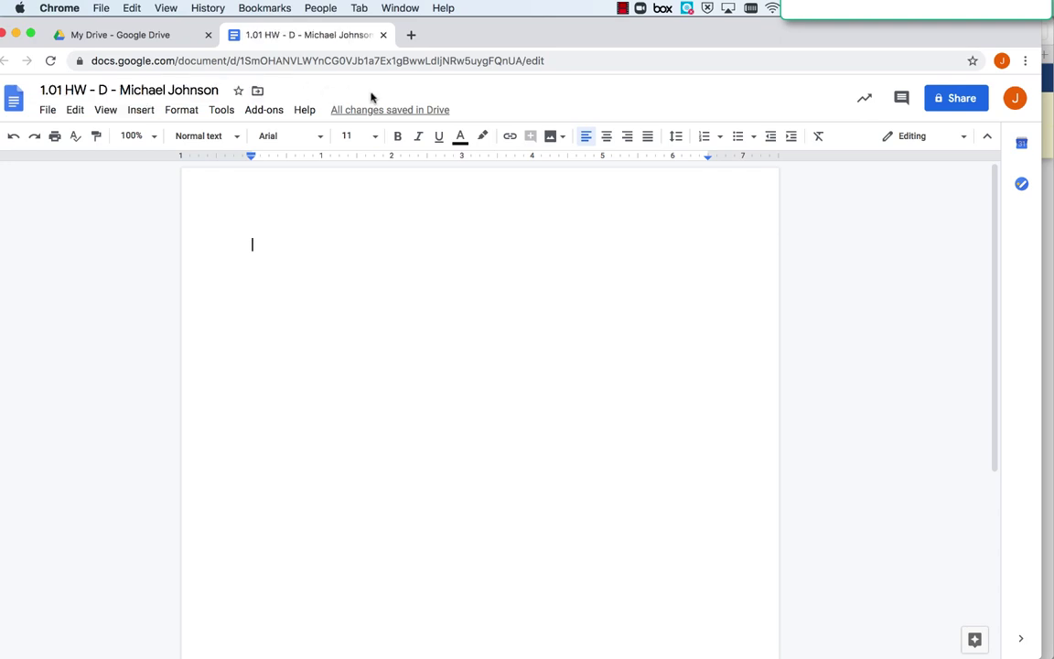
{"action": "left_click", "coordinate": [45, 111]}
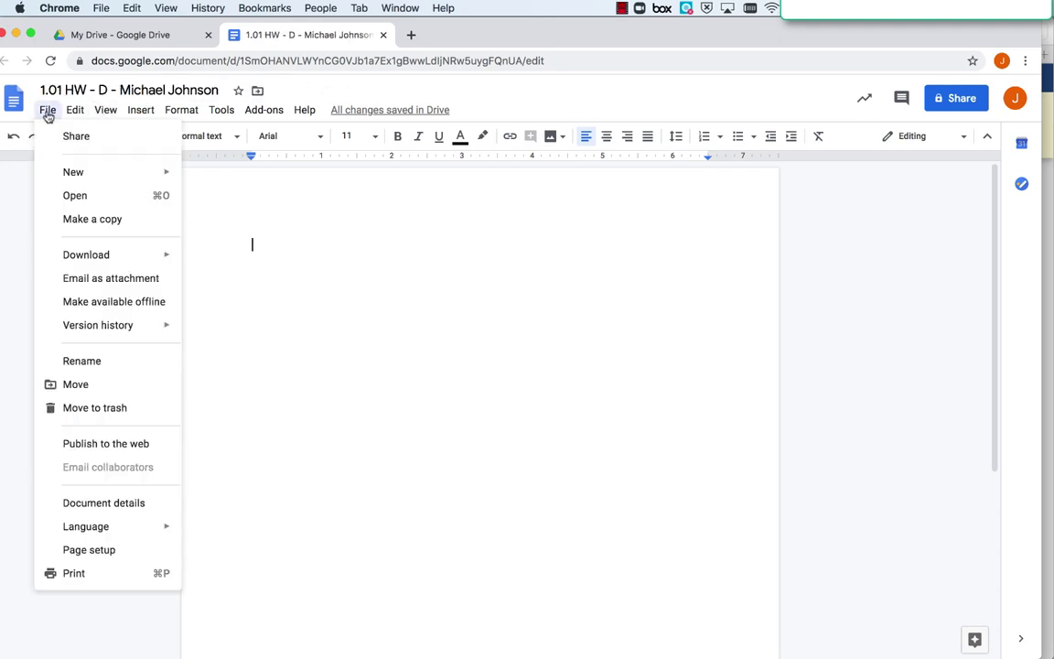
{"action": "mouse_move", "coordinate": [67, 176]}
{"action": "mouse_move", "coordinate": [142, 112]}
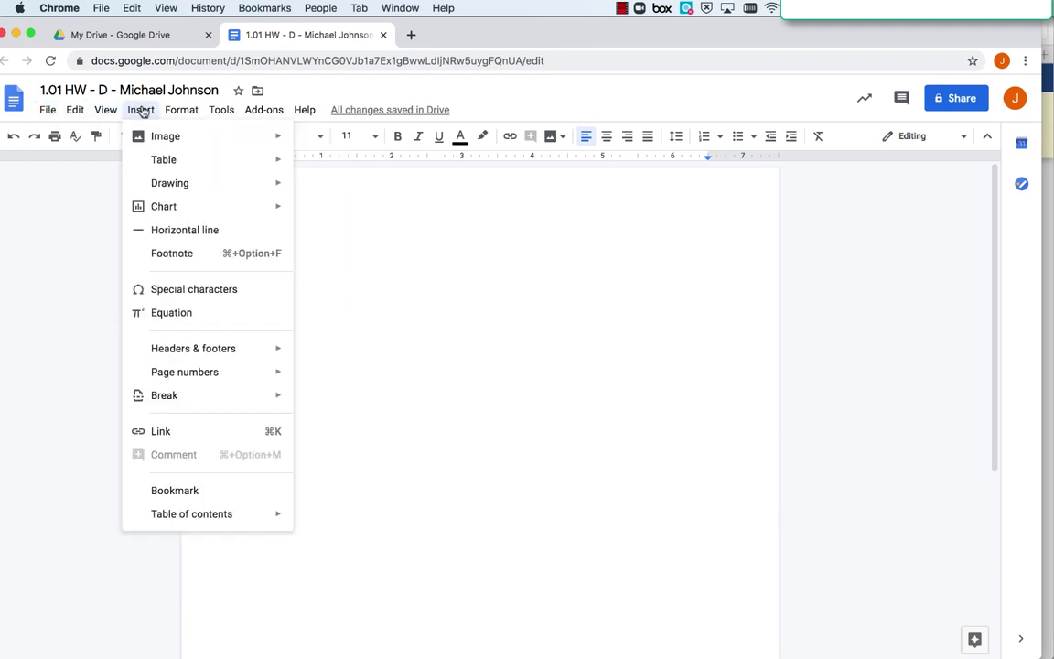
{"action": "mouse_move", "coordinate": [146, 133]}
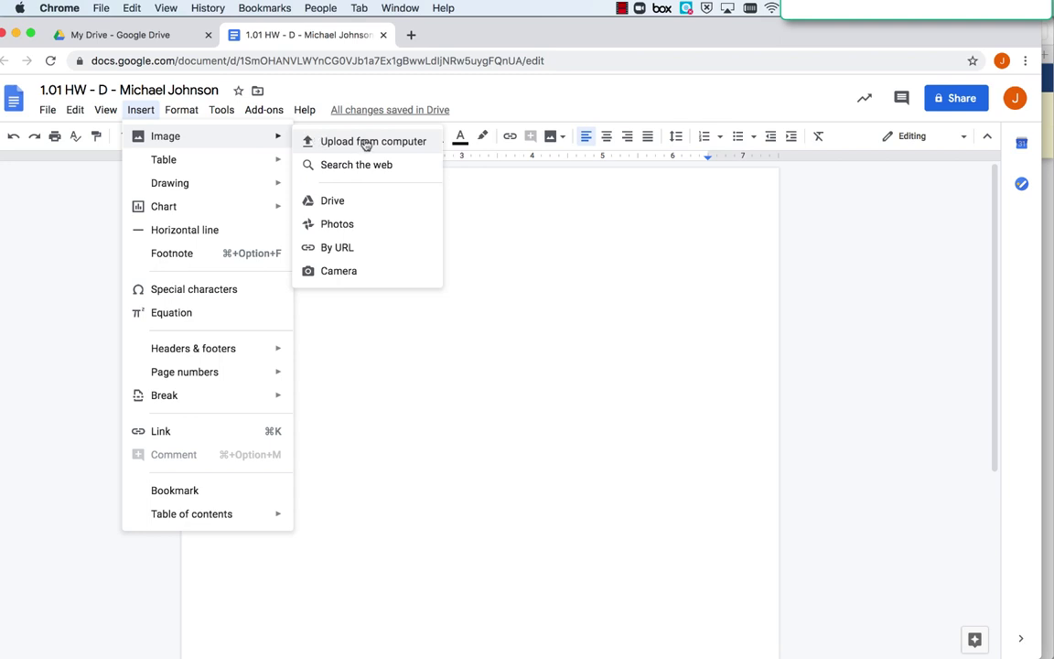
{"action": "left_click", "coordinate": [366, 144]}
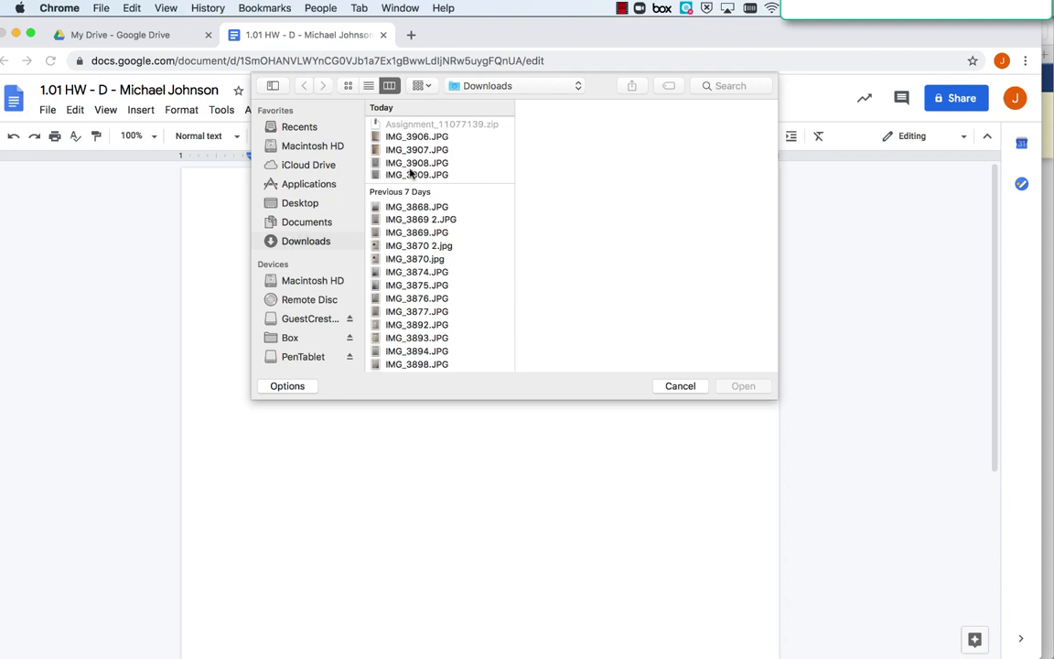
Step: Select IMG_3908.JPG and IMG_3909.JPG in the Downloads folder
{"action": "left_click", "coordinate": [301, 243]}
{"action": "left_click", "coordinate": [417, 164]}
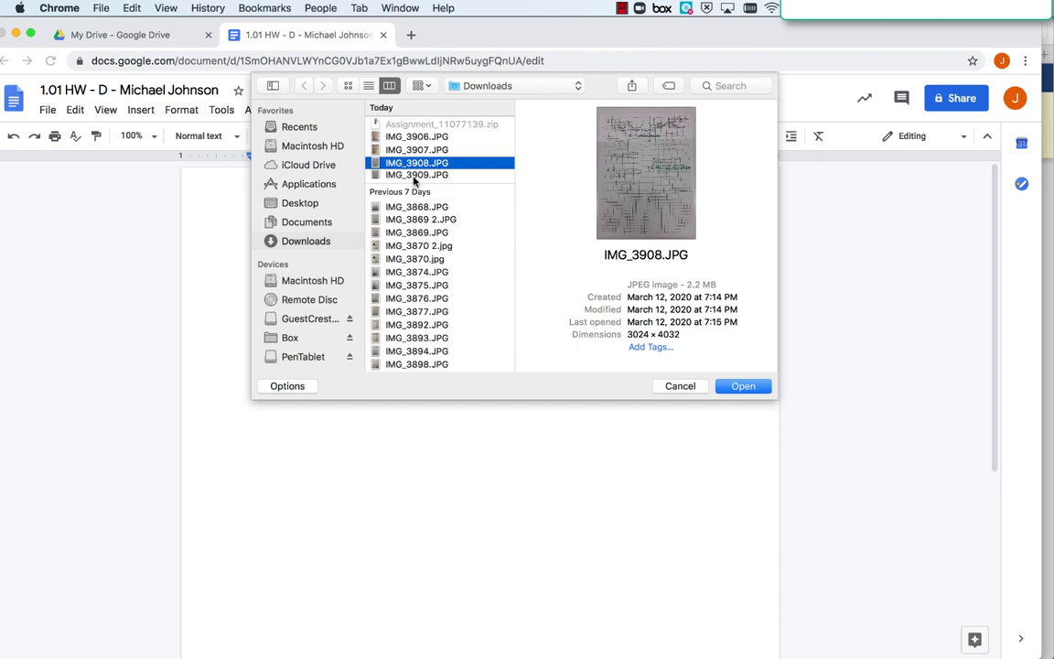
{"action": "left_click", "coordinate": [414, 175], "text": "shift"}
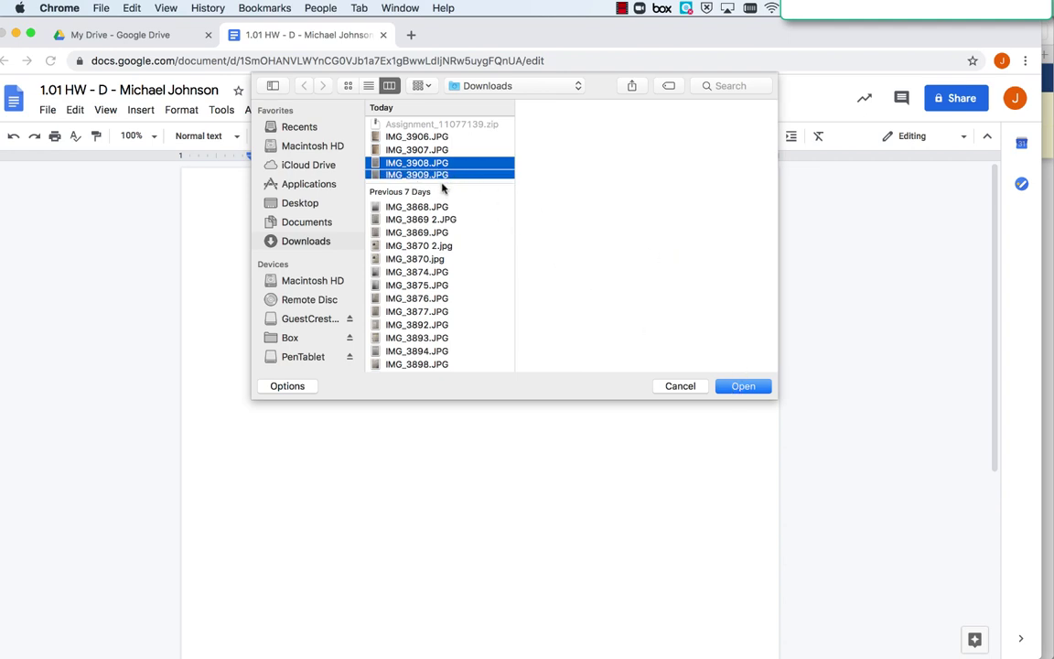
Step: Insert the two selected photos and scroll through to confirm one photo per page
{"action": "left_click", "coordinate": [754, 387]}
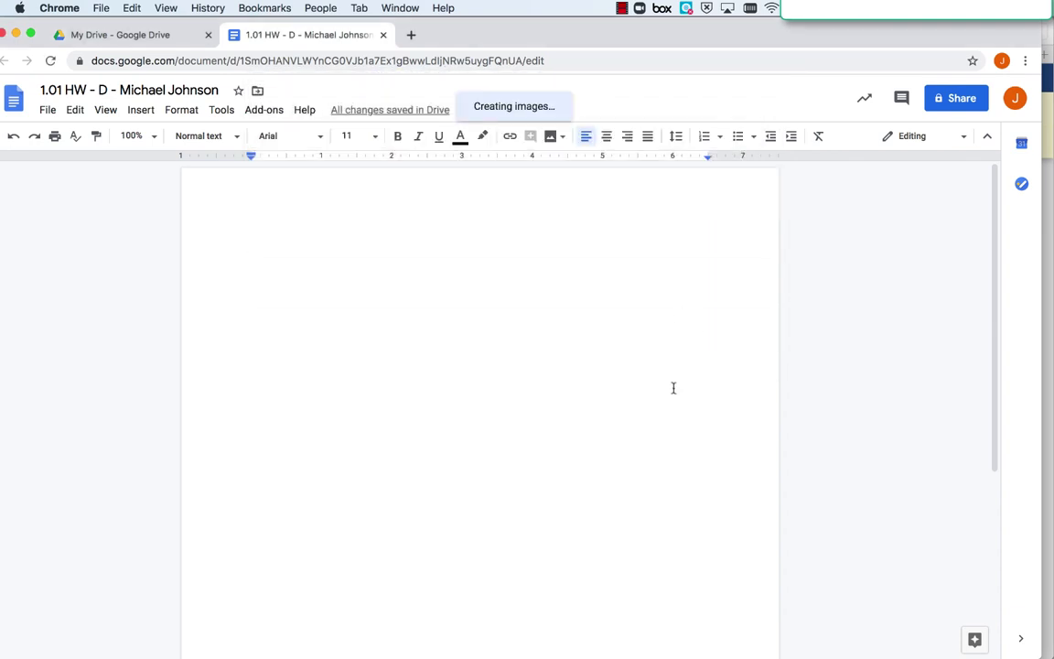
{"action": "scroll", "coordinate": [675, 515], "scroll_direction": "up", "scroll_amount": 10}
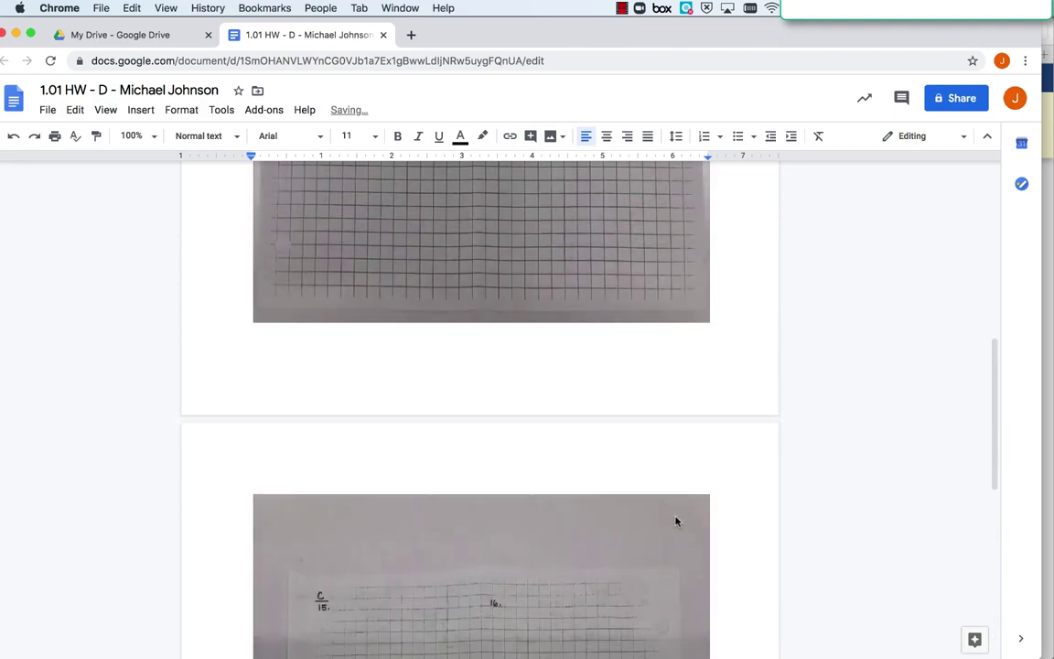
{"action": "scroll", "coordinate": [612, 364], "scroll_direction": "down", "scroll_amount": 10}
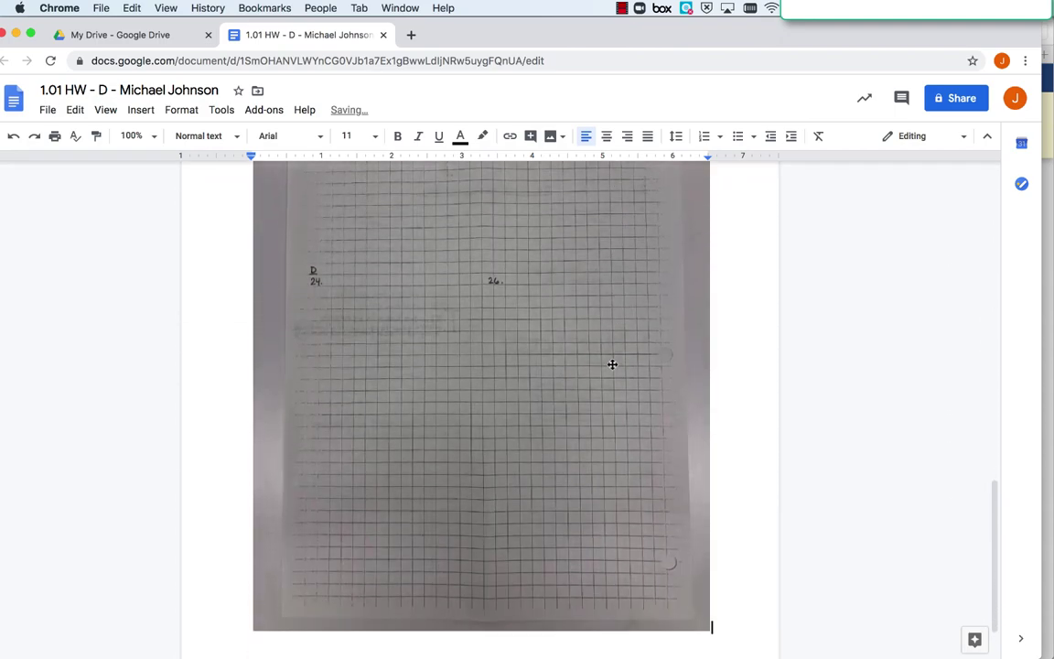
{"action": "scroll", "coordinate": [612, 364], "scroll_direction": "up", "scroll_amount": 10}
{"action": "scroll", "coordinate": [612, 364], "scroll_direction": "down", "scroll_amount": 3}
{"action": "scroll", "coordinate": [612, 364], "scroll_direction": "down", "scroll_amount": 4}
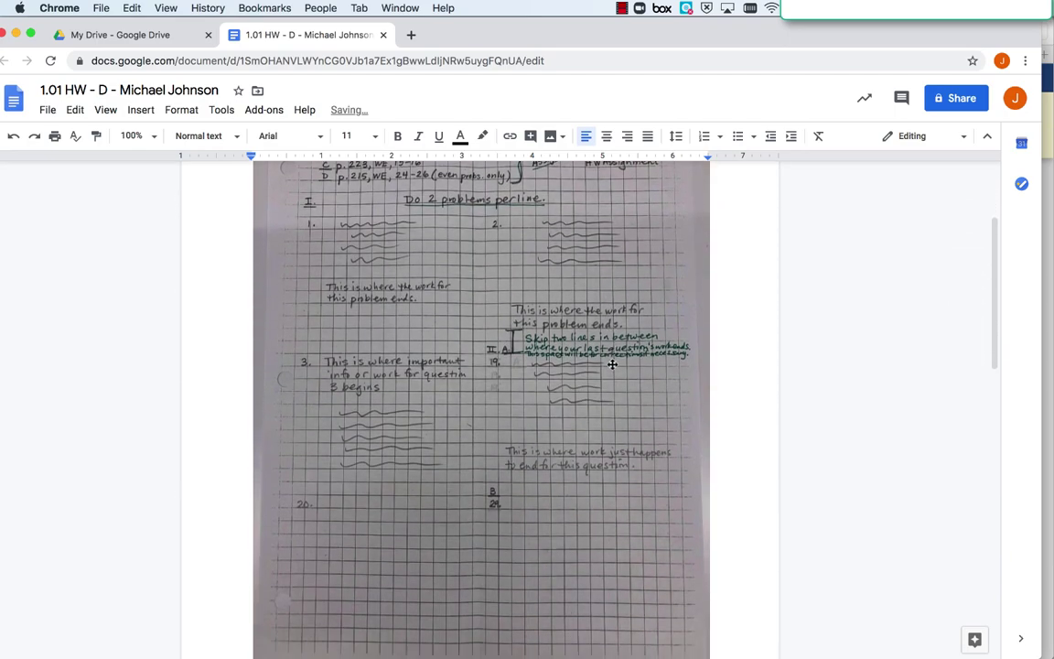
{"action": "scroll", "coordinate": [612, 364], "scroll_direction": "up", "scroll_amount": 5}
{"action": "scroll", "coordinate": [612, 364], "scroll_direction": "up", "scroll_amount": 1}
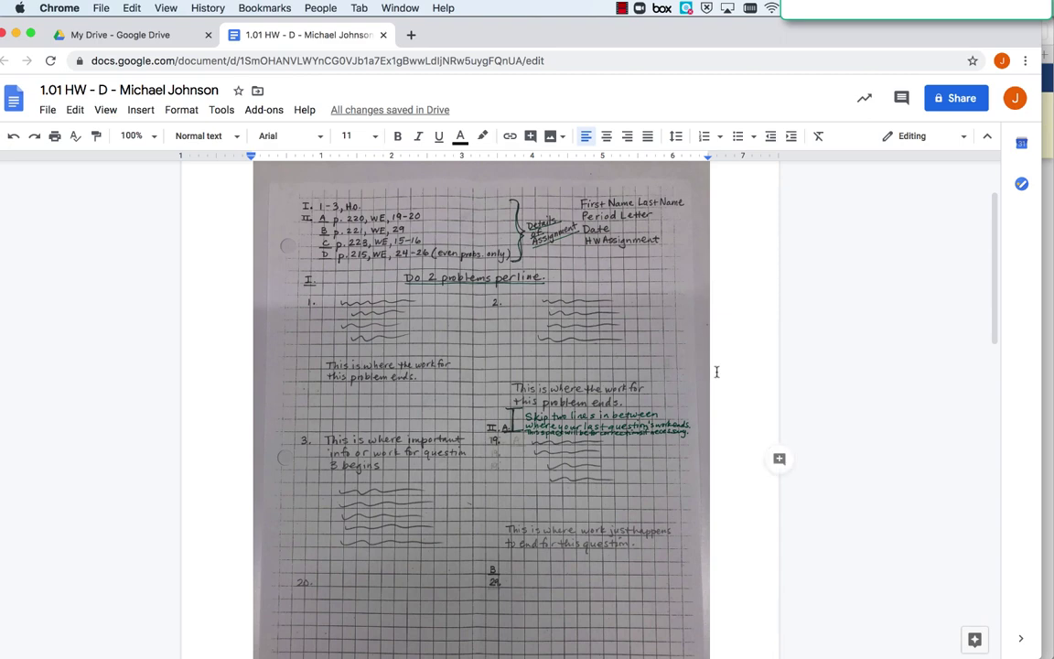
{"action": "scroll", "coordinate": [716, 372], "scroll_direction": "down", "scroll_amount": 1}
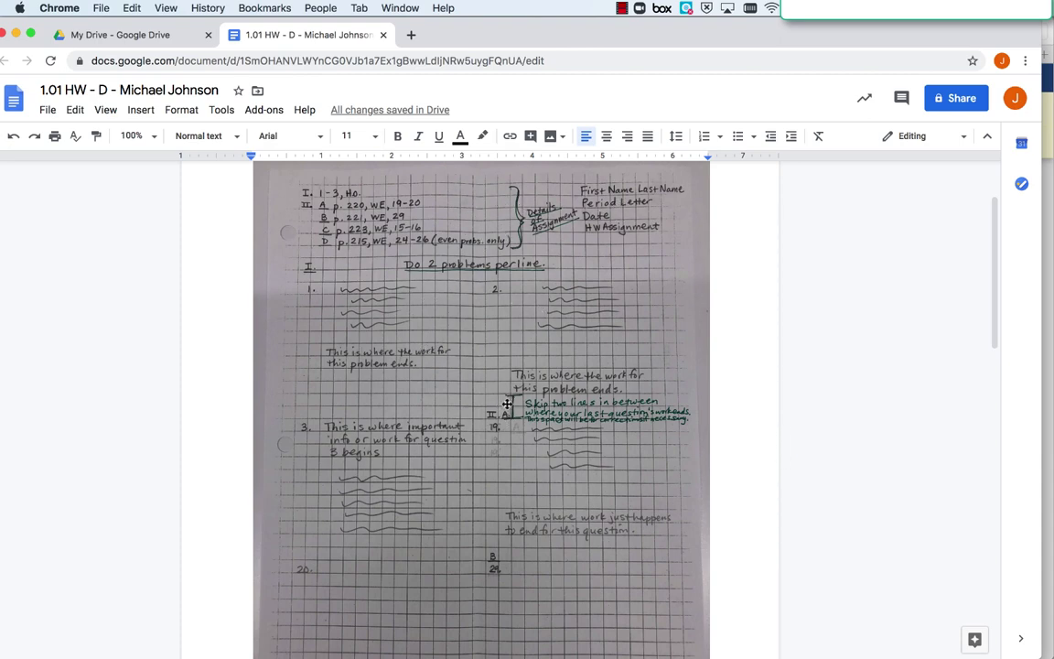
{"action": "scroll", "coordinate": [504, 414], "scroll_direction": "down", "scroll_amount": 10}
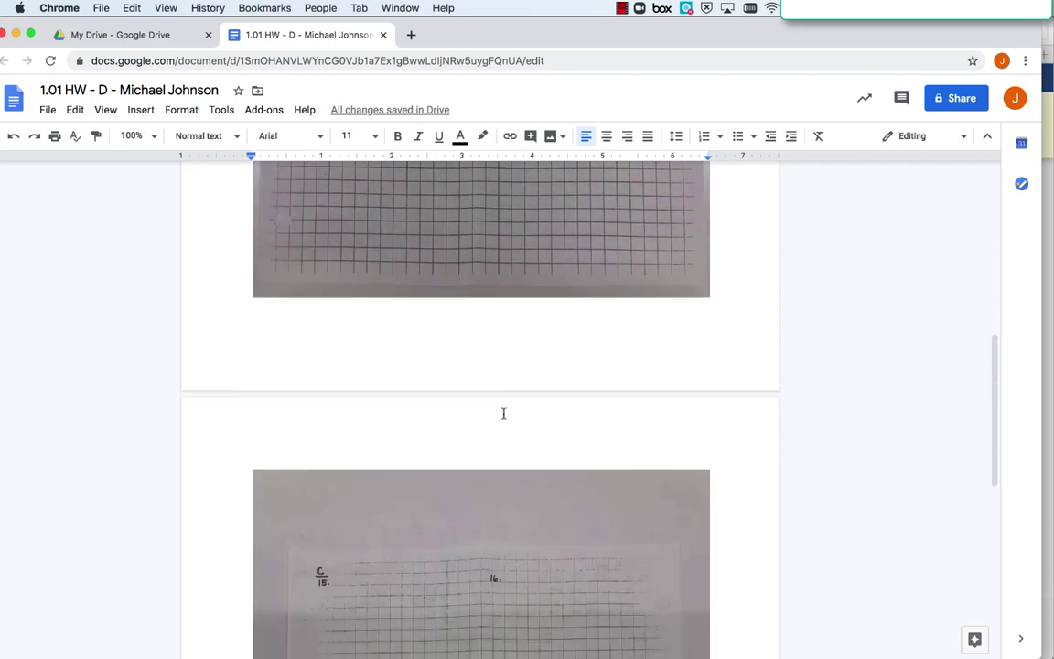
{"action": "scroll", "coordinate": [504, 414], "scroll_direction": "down", "scroll_amount": 5}
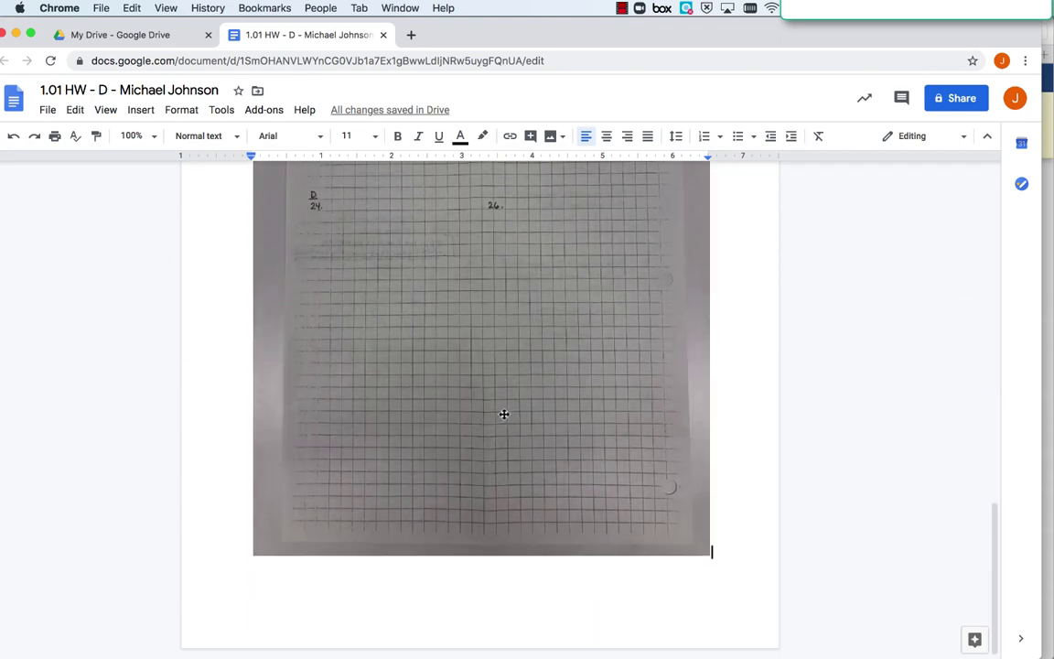
{"action": "scroll", "coordinate": [414, 295], "scroll_direction": "up", "scroll_amount": 3}
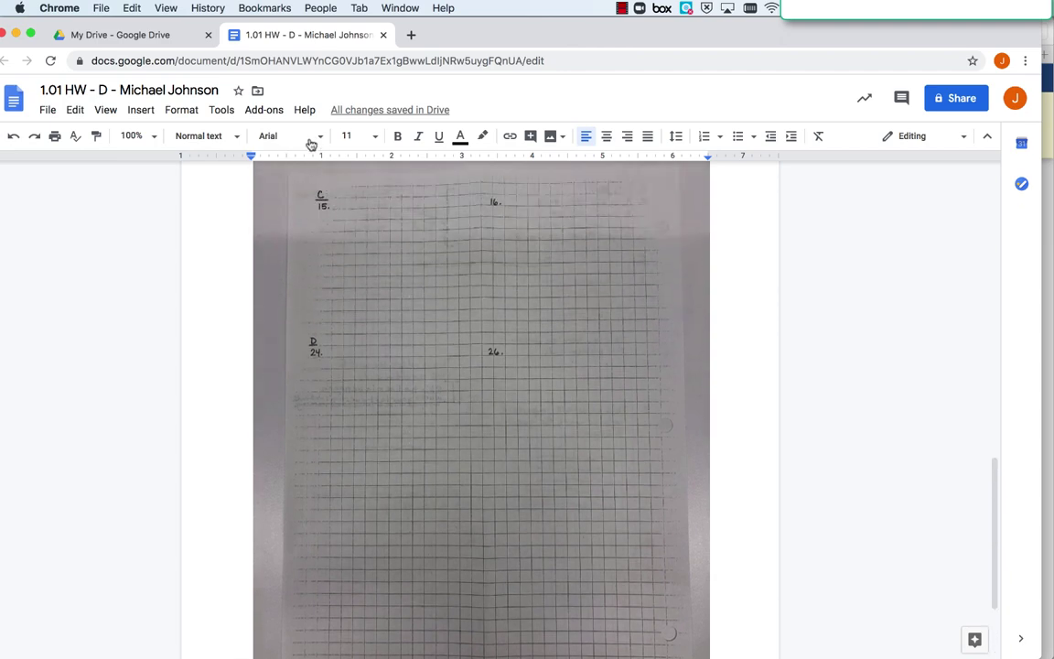
Step: Set the print destination to Save as PDF and review both preview pages
{"action": "left_click", "coordinate": [48, 110]}
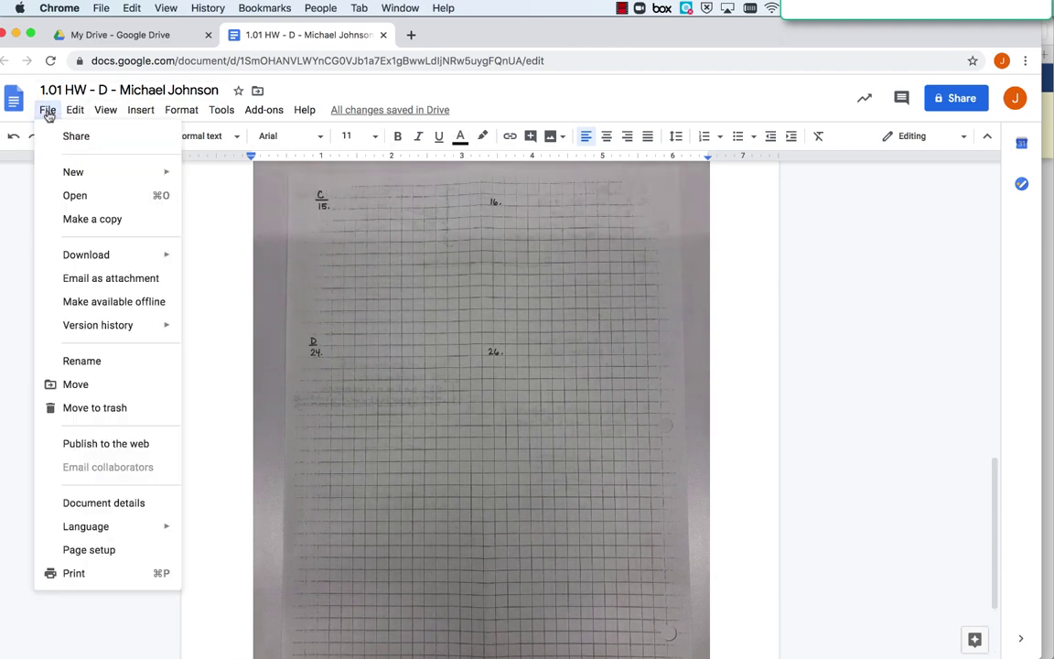
{"action": "left_click", "coordinate": [73, 572]}
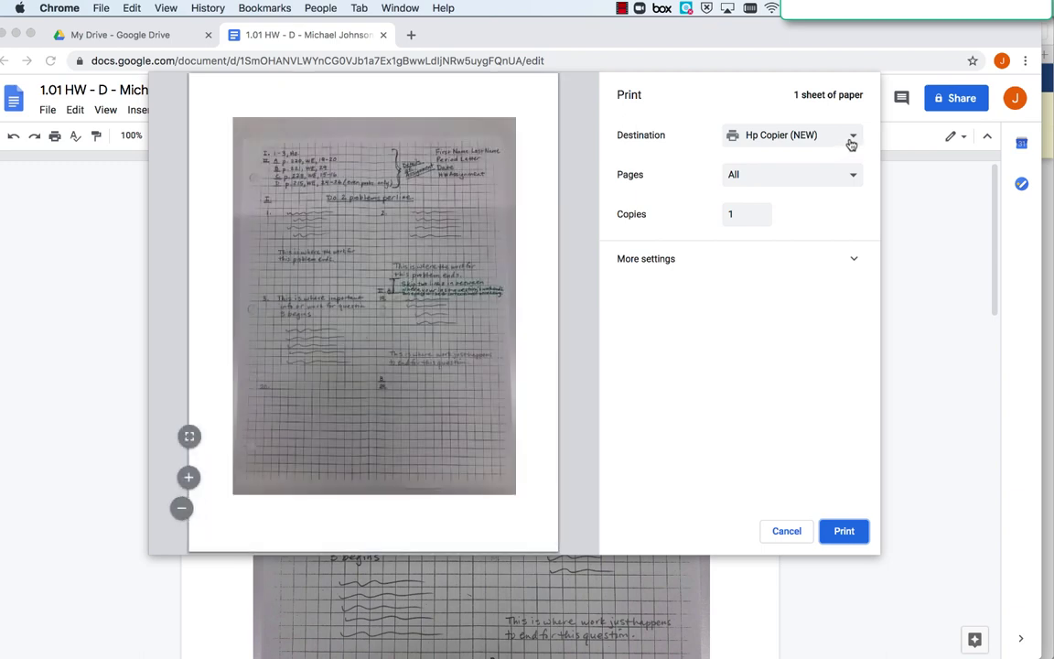
{"action": "left_click", "coordinate": [851, 137]}
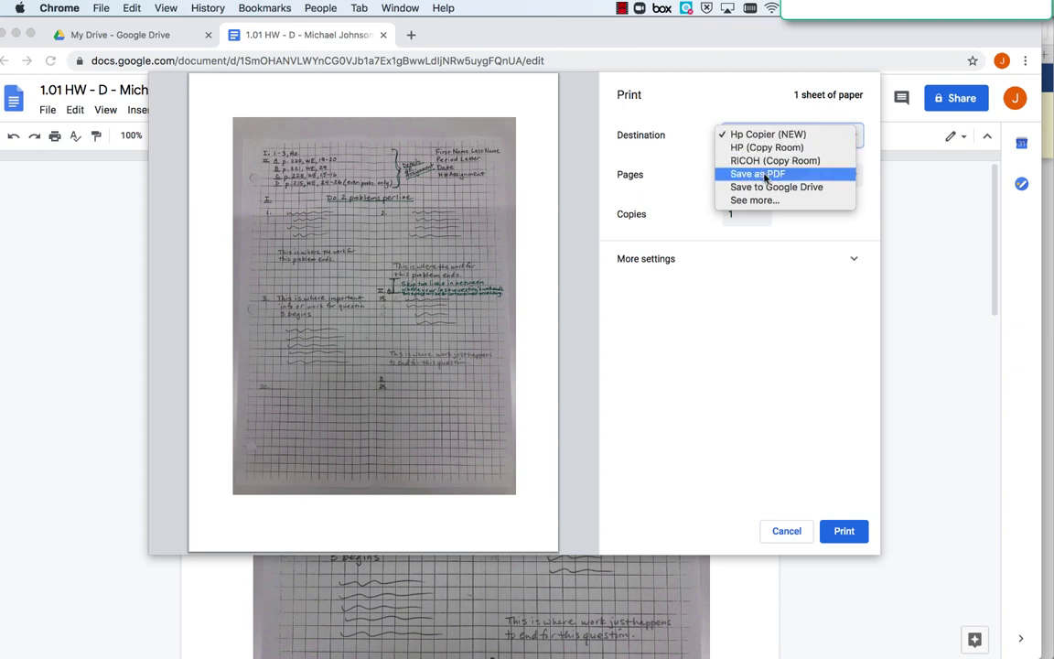
{"action": "left_click", "coordinate": [767, 175]}
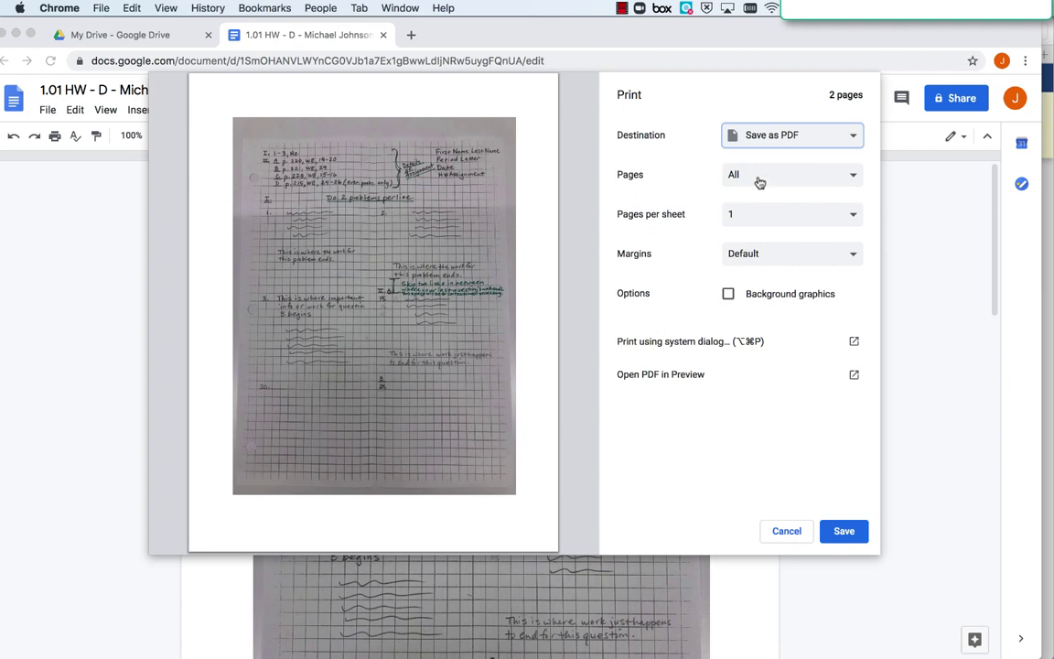
{"action": "scroll", "coordinate": [544, 265], "scroll_direction": "down", "scroll_amount": 10}
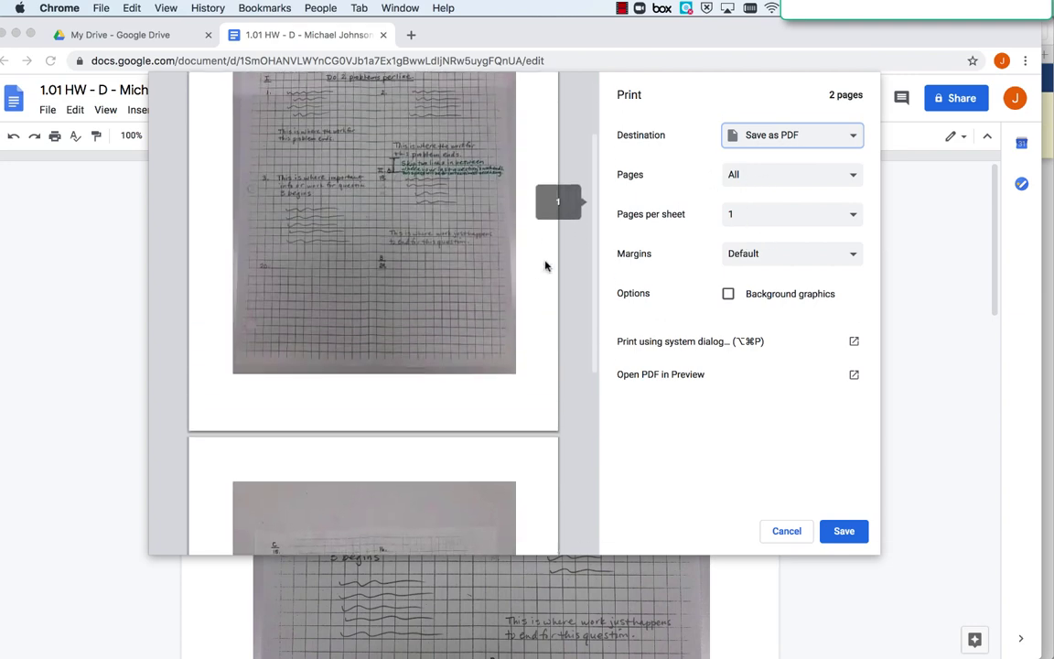
{"action": "scroll", "coordinate": [544, 265], "scroll_direction": "up", "scroll_amount": 10}
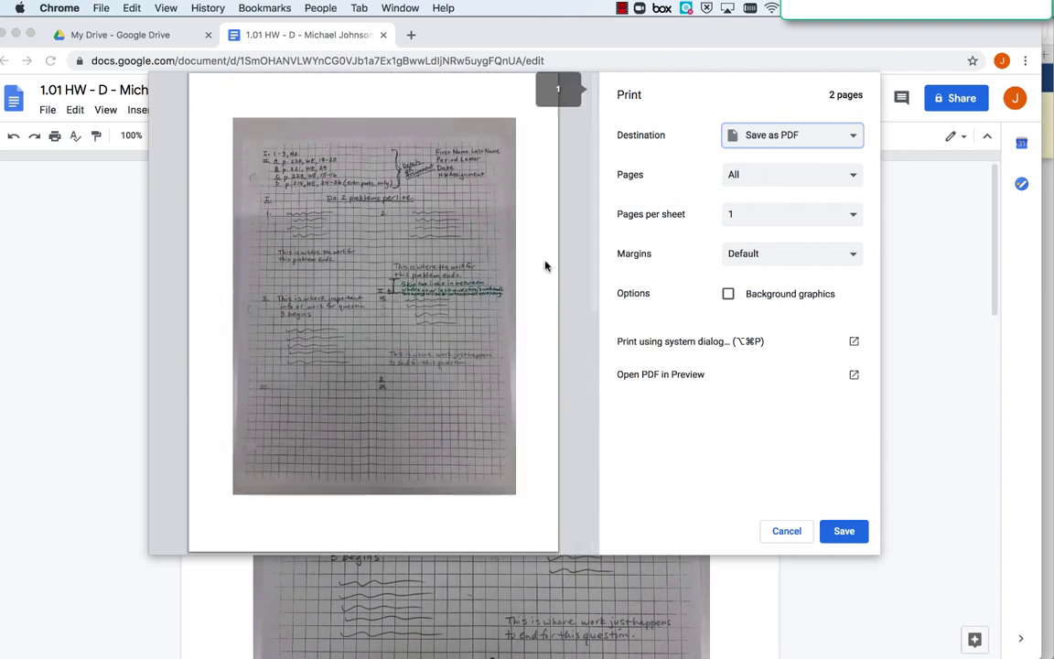
{"action": "scroll", "coordinate": [545, 266], "scroll_direction": "down", "scroll_amount": 10}
{"action": "scroll", "coordinate": [545, 265], "scroll_direction": "up", "scroll_amount": 10}
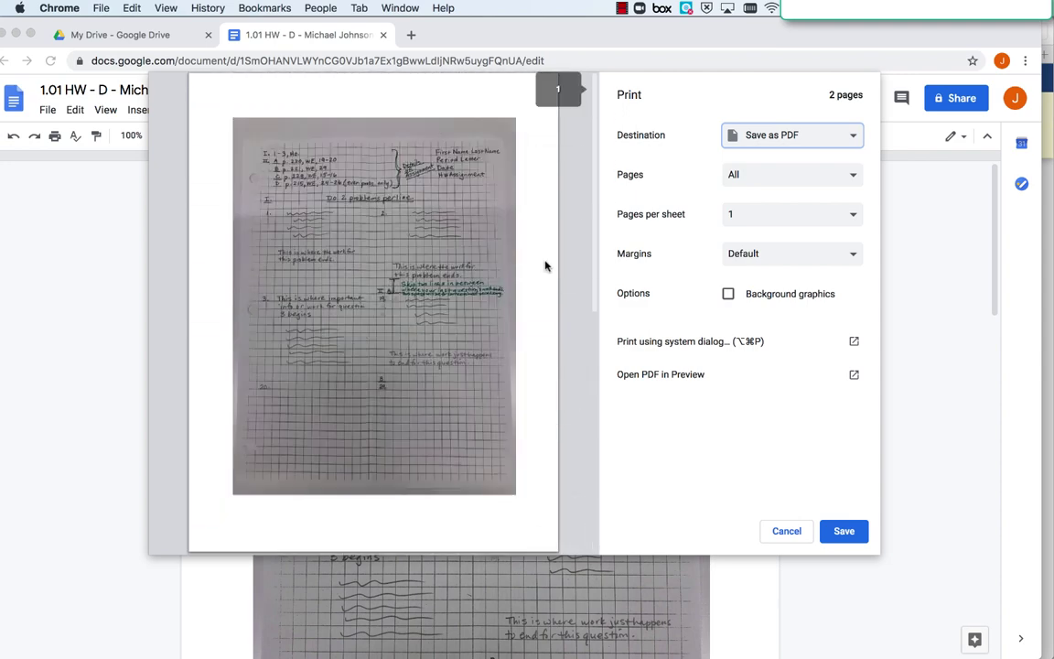
{"action": "scroll", "coordinate": [544, 265], "scroll_direction": "down", "scroll_amount": 10}
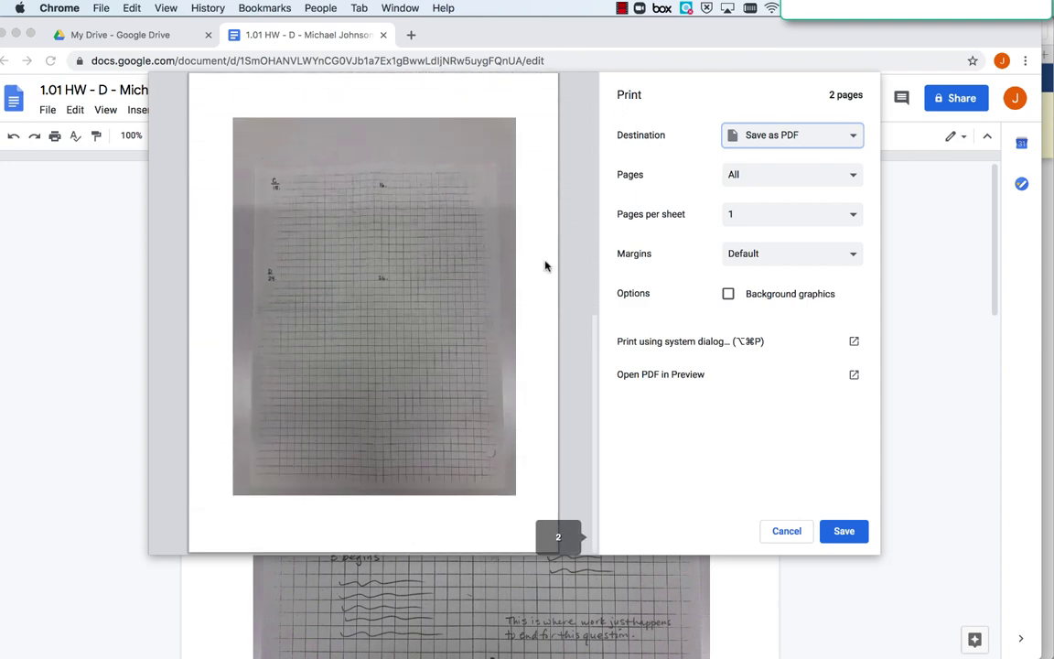
Step: Save the homework PDF with Desktop chosen as the location
{"action": "left_click", "coordinate": [844, 532]}
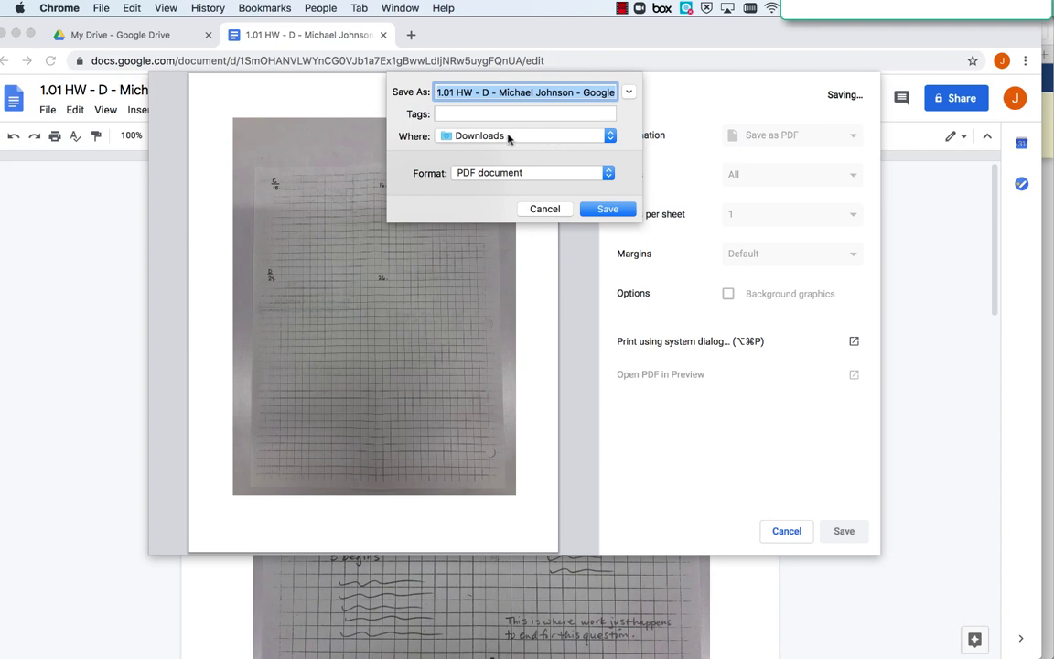
{"action": "left_click", "coordinate": [604, 210]}
{"action": "left_click", "coordinate": [539, 136]}
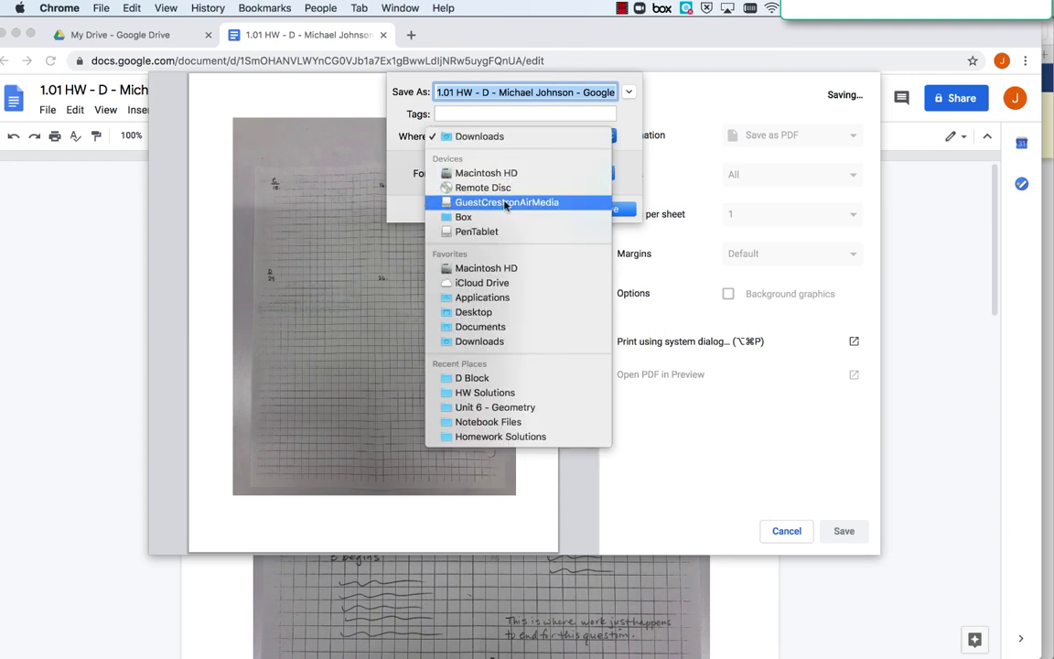
{"action": "left_click", "coordinate": [502, 313]}
Step: Confirm saving the PDF to the Desktop
{"action": "left_click", "coordinate": [607, 208]}
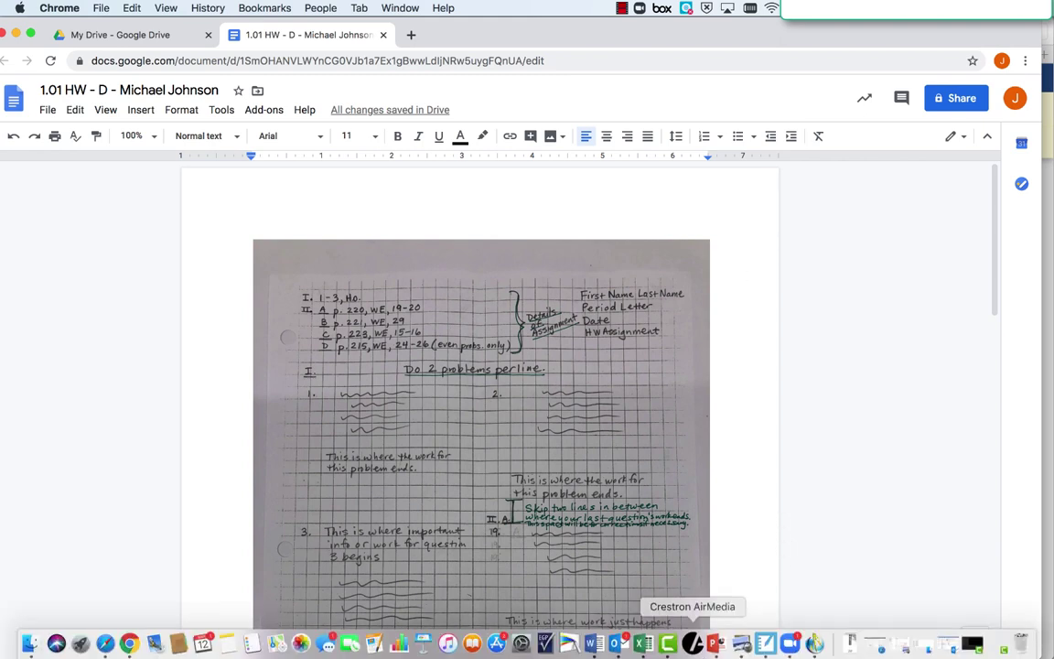
Step: Switch to Microsoft Word and create a new blank document
{"action": "left_click", "coordinate": [593, 643]}
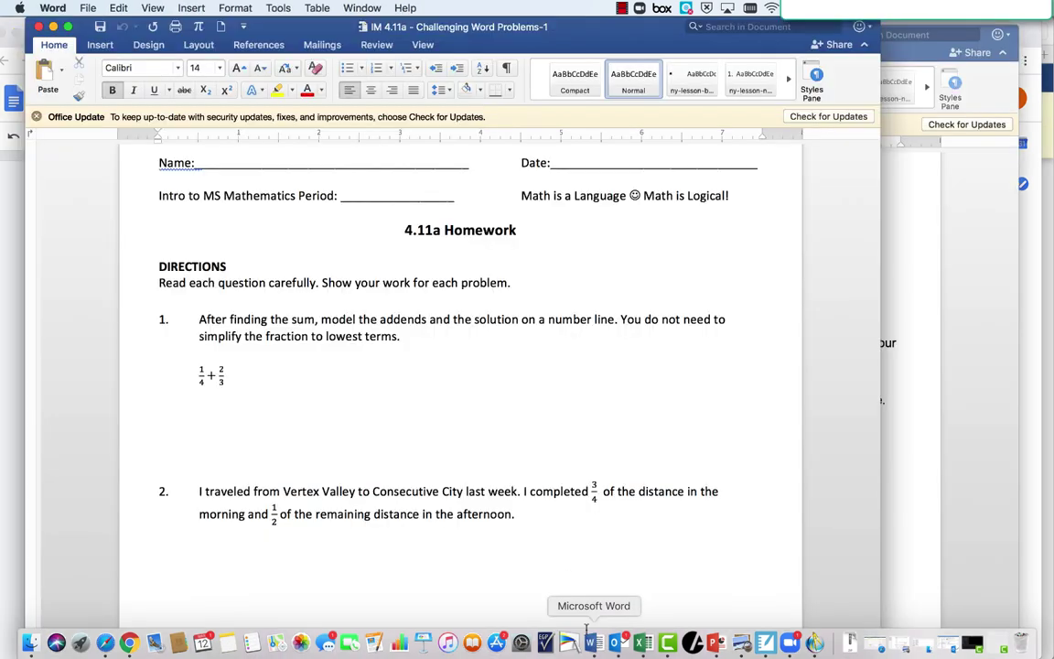
{"action": "left_click", "coordinate": [87, 7]}
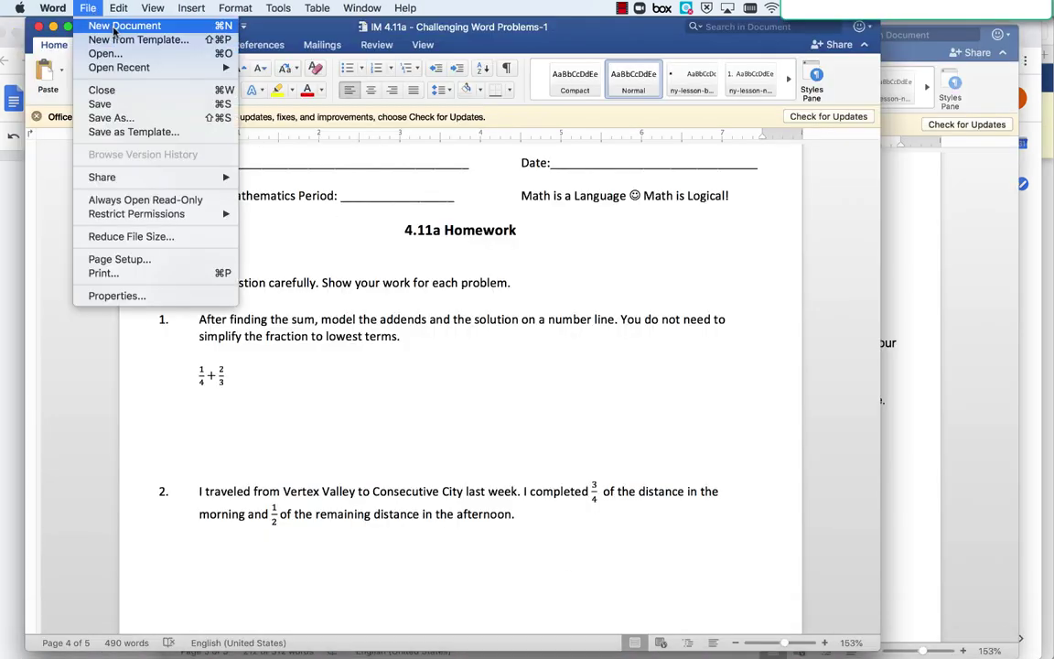
{"action": "left_click", "coordinate": [115, 28]}
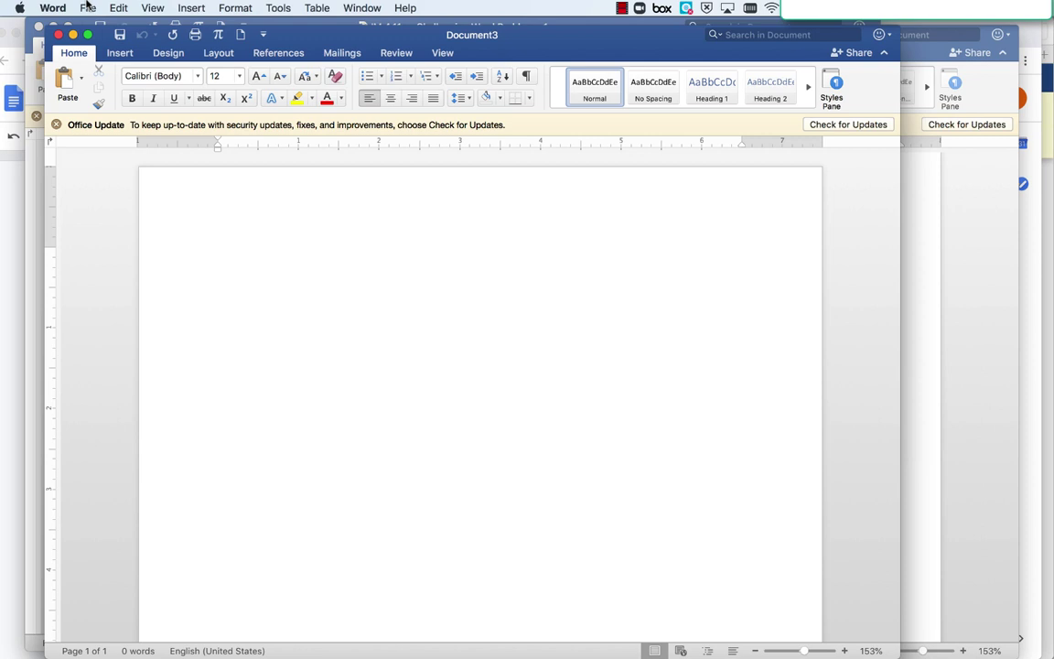
Step: Use Picture from File to select IMG_3908.JPG and IMG_3909.JPG in Downloads
{"action": "left_click", "coordinate": [86, 7]}
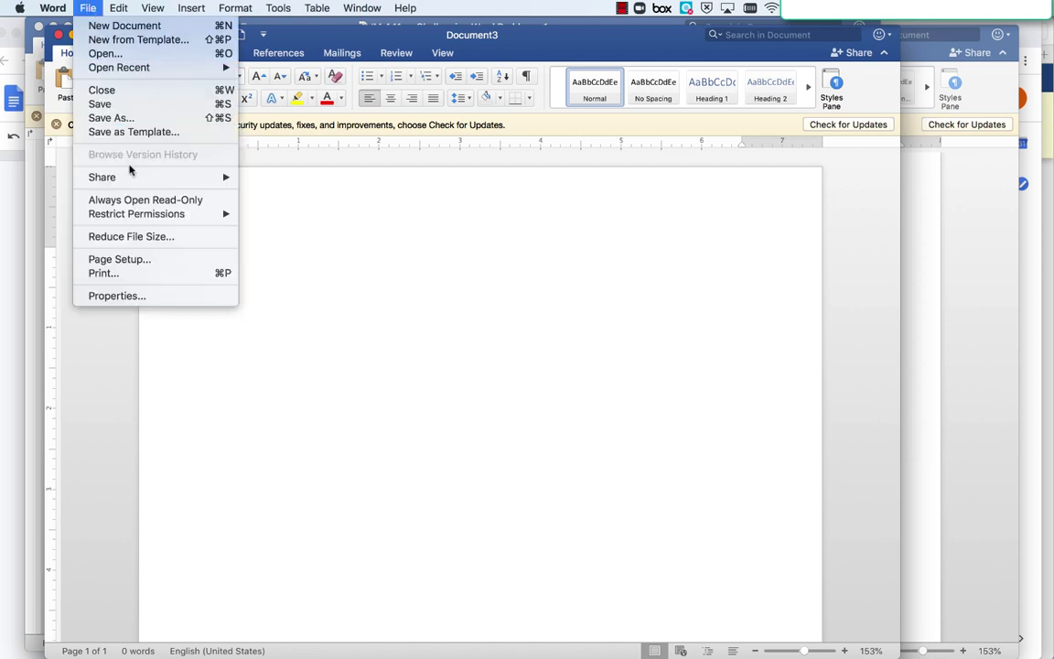
{"action": "mouse_move", "coordinate": [191, 7]}
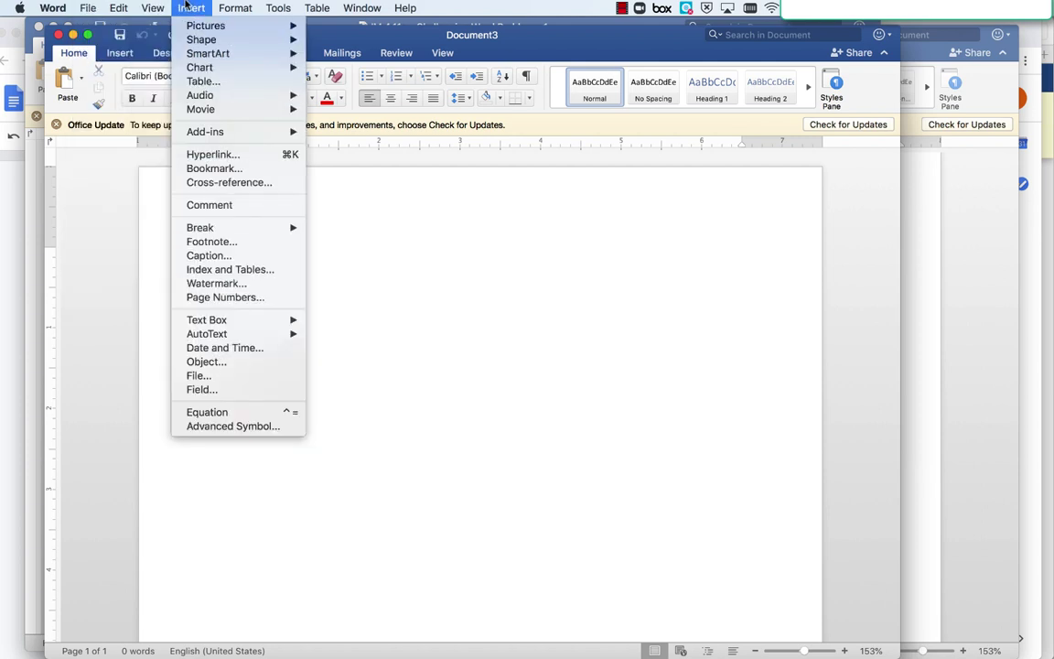
{"action": "mouse_move", "coordinate": [195, 32]}
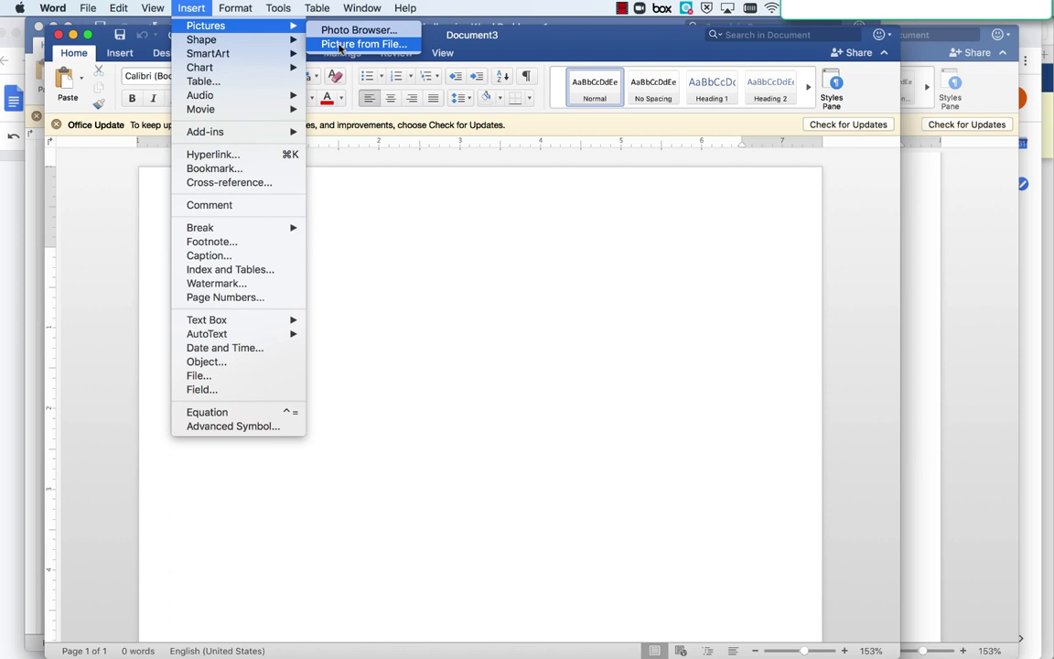
{"action": "left_click", "coordinate": [340, 44]}
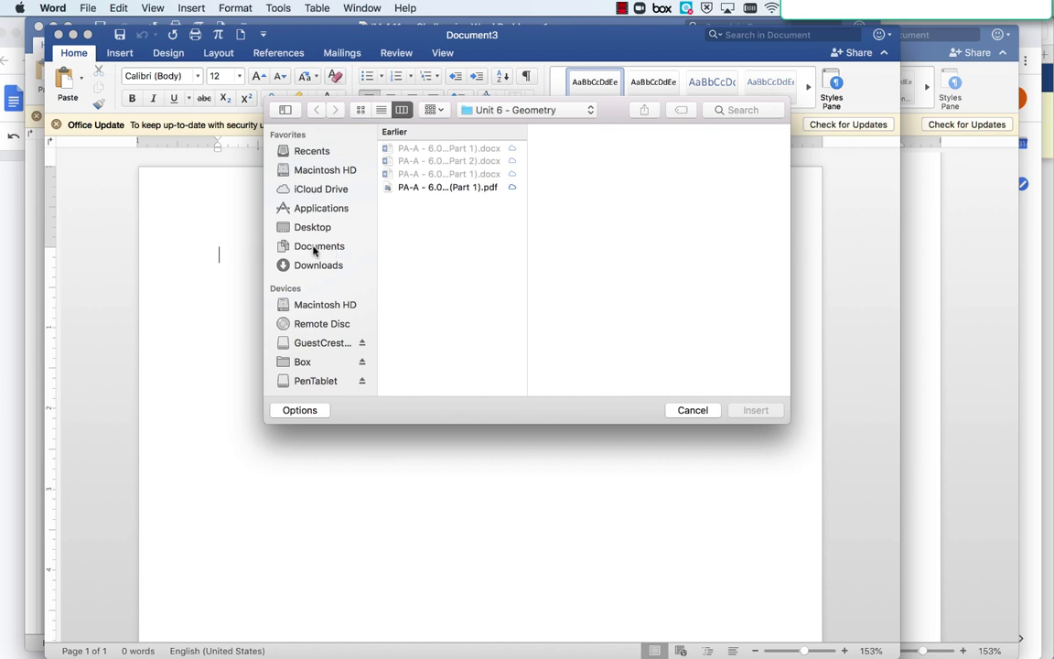
{"action": "left_click", "coordinate": [308, 265]}
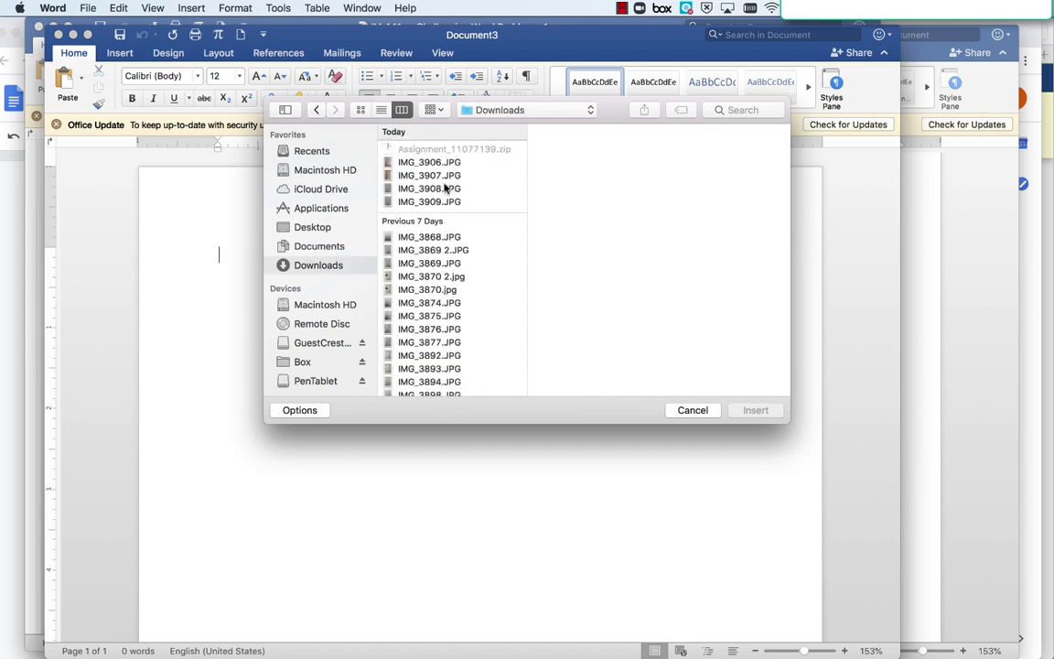
{"action": "left_click", "coordinate": [439, 188]}
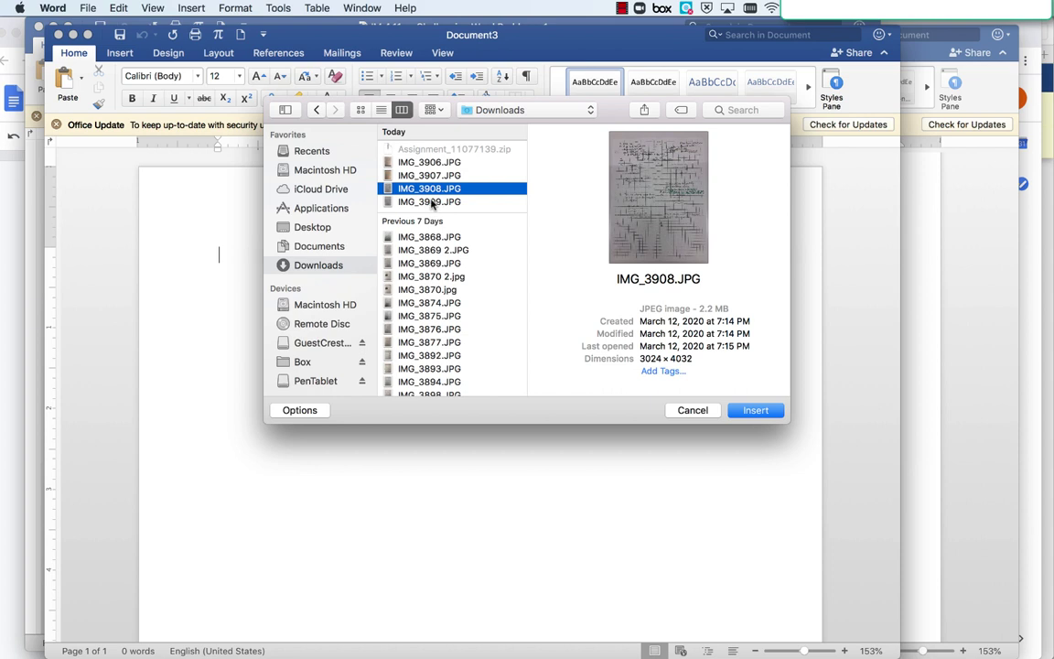
{"action": "left_click", "coordinate": [433, 202], "text": "shift"}
Step: Insert both photos and scroll through to check one is on each page
{"action": "left_click", "coordinate": [754, 410]}
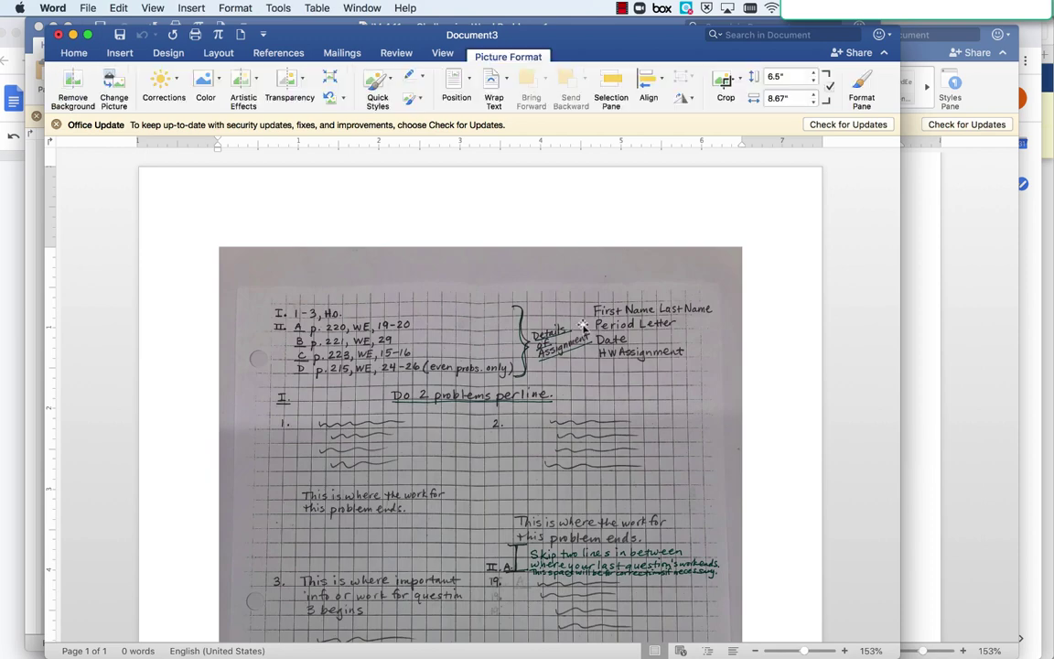
{"action": "scroll", "coordinate": [582, 326], "scroll_direction": "up", "scroll_amount": 15}
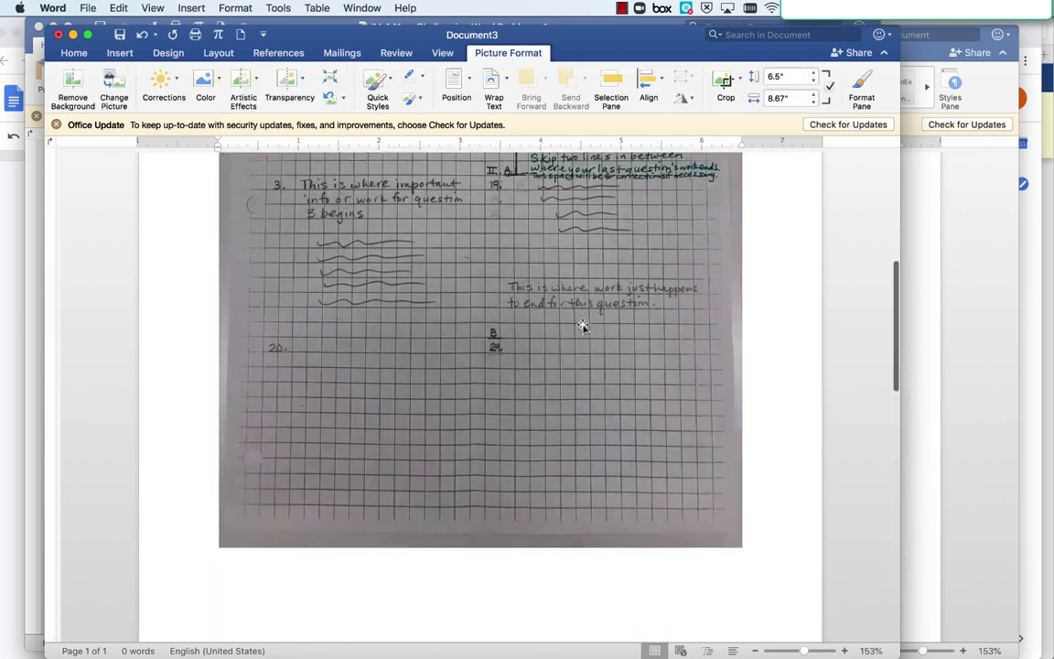
{"action": "scroll", "coordinate": [501, 219], "scroll_direction": "down", "scroll_amount": 1}
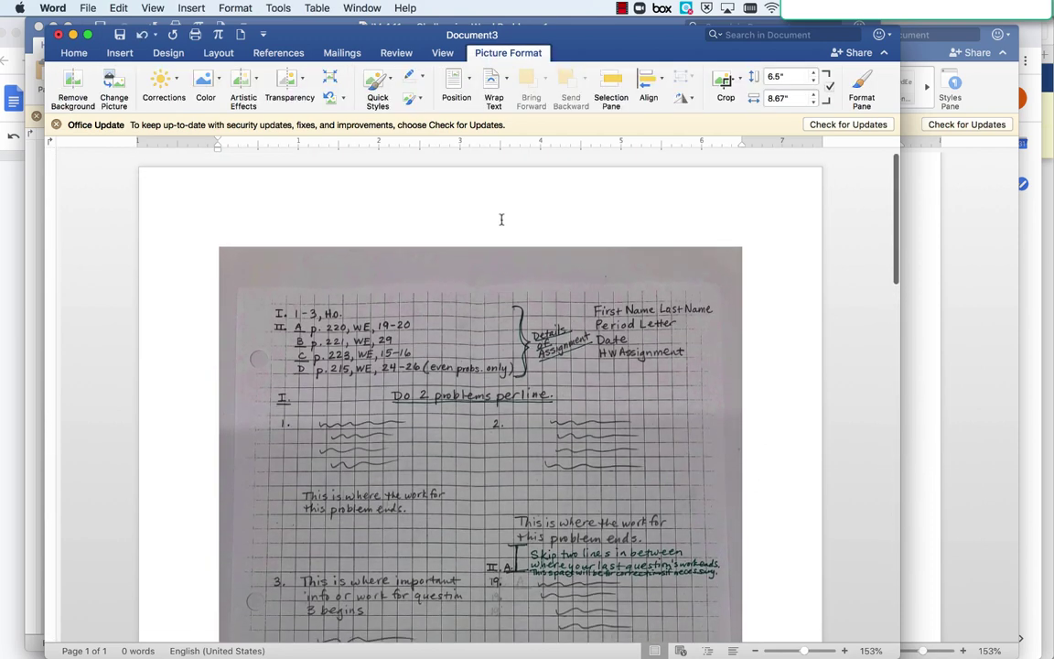
{"action": "scroll", "coordinate": [502, 221], "scroll_direction": "down", "scroll_amount": 20}
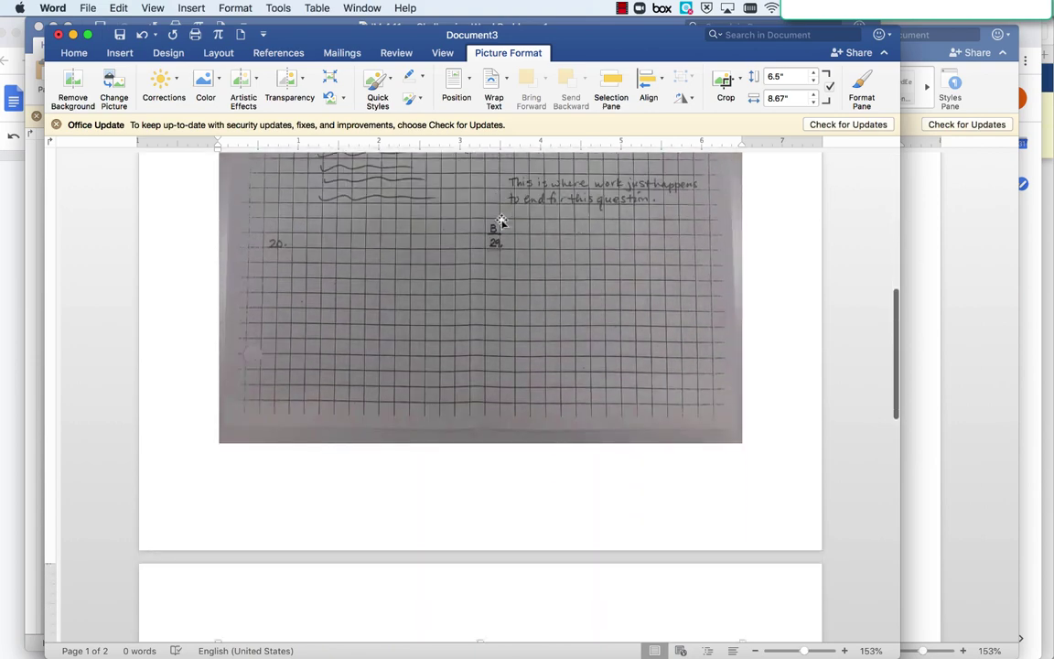
{"action": "scroll", "coordinate": [502, 221], "scroll_direction": "up", "scroll_amount": 12}
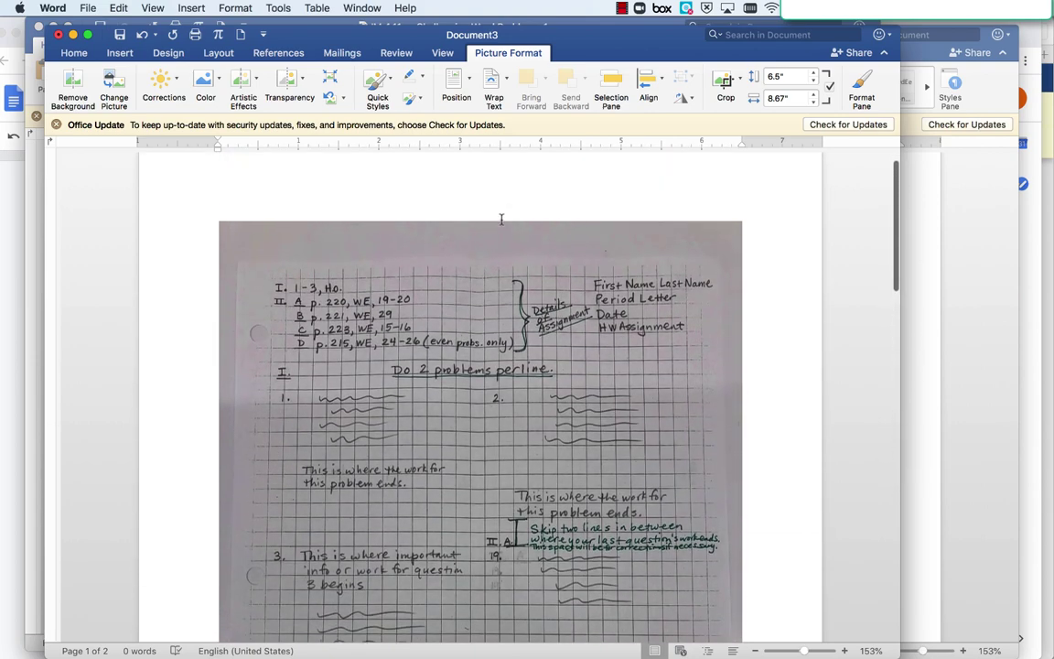
{"action": "scroll", "coordinate": [501, 221], "scroll_direction": "down", "scroll_amount": 4}
{"action": "scroll", "coordinate": [501, 221], "scroll_direction": "down", "scroll_amount": 20}
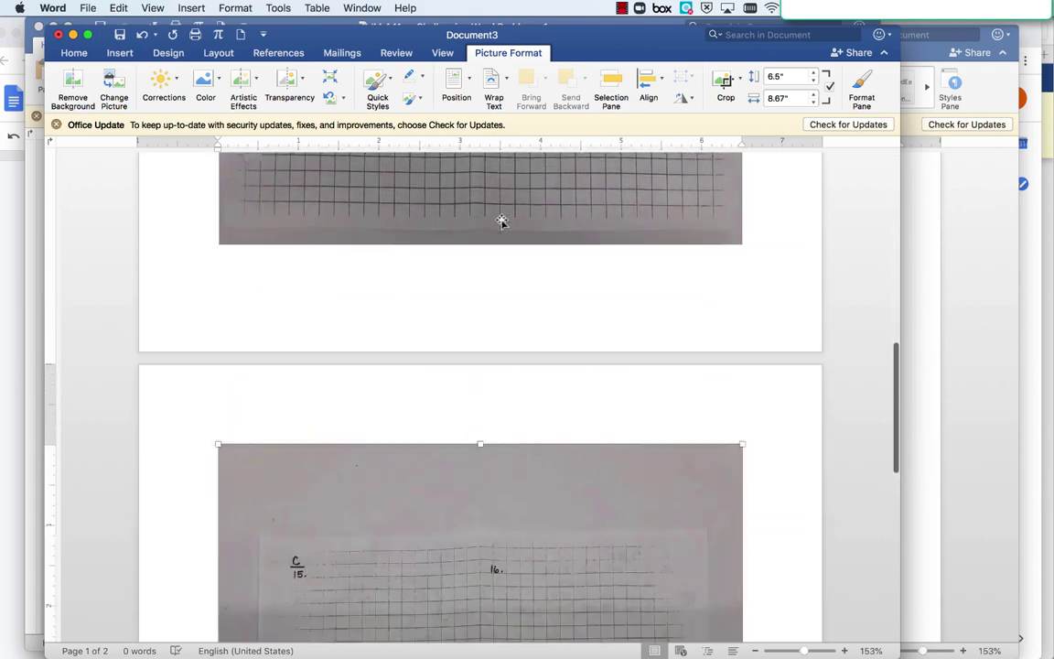
{"action": "scroll", "coordinate": [501, 221], "scroll_direction": "down", "scroll_amount": 2}
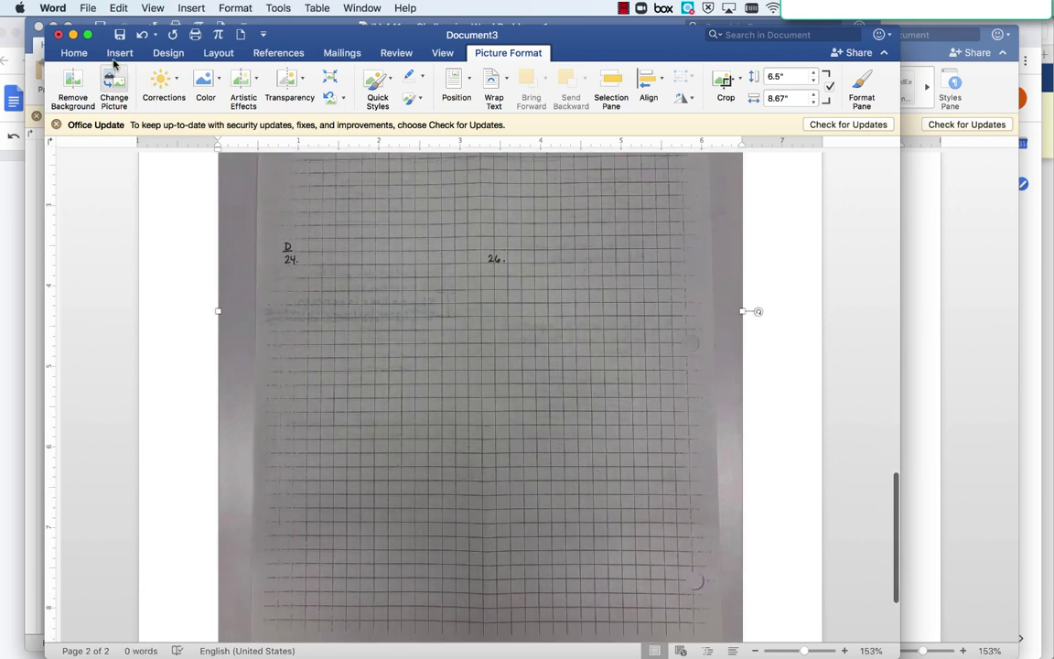
Step: Open the print settings and choose Save as PDF from the PDF menu
{"action": "left_click", "coordinate": [87, 7]}
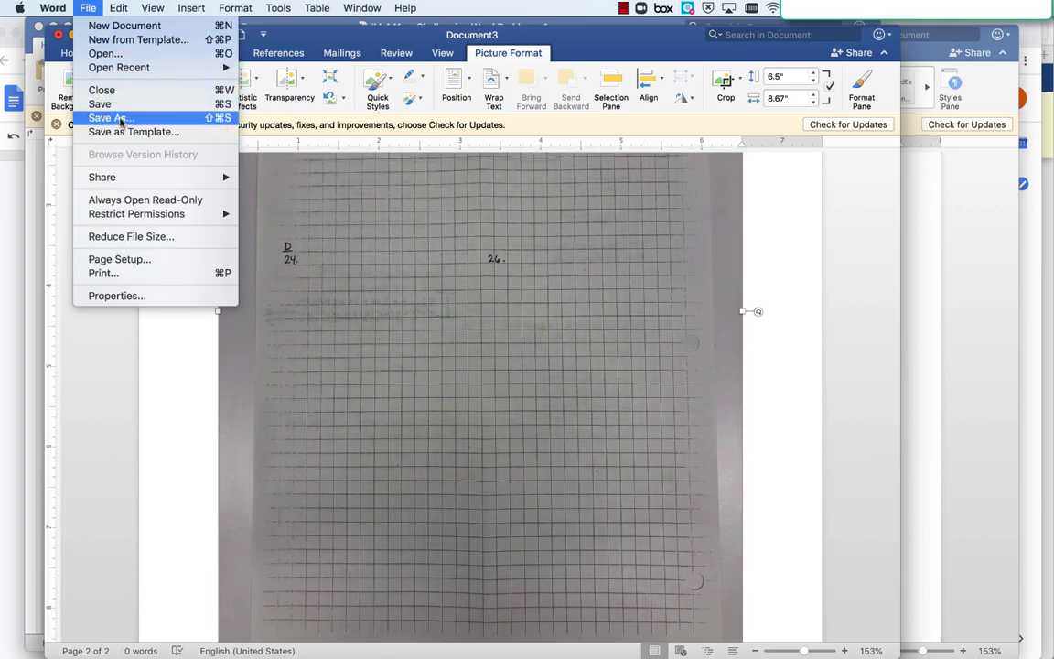
{"action": "left_click", "coordinate": [113, 273]}
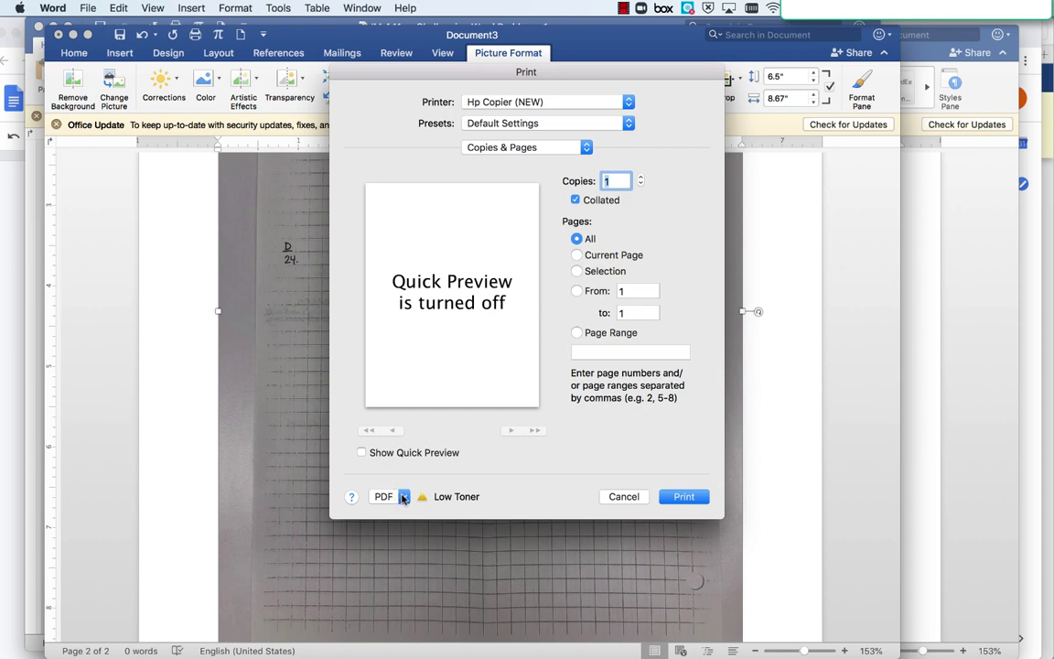
{"action": "left_click", "coordinate": [403, 496]}
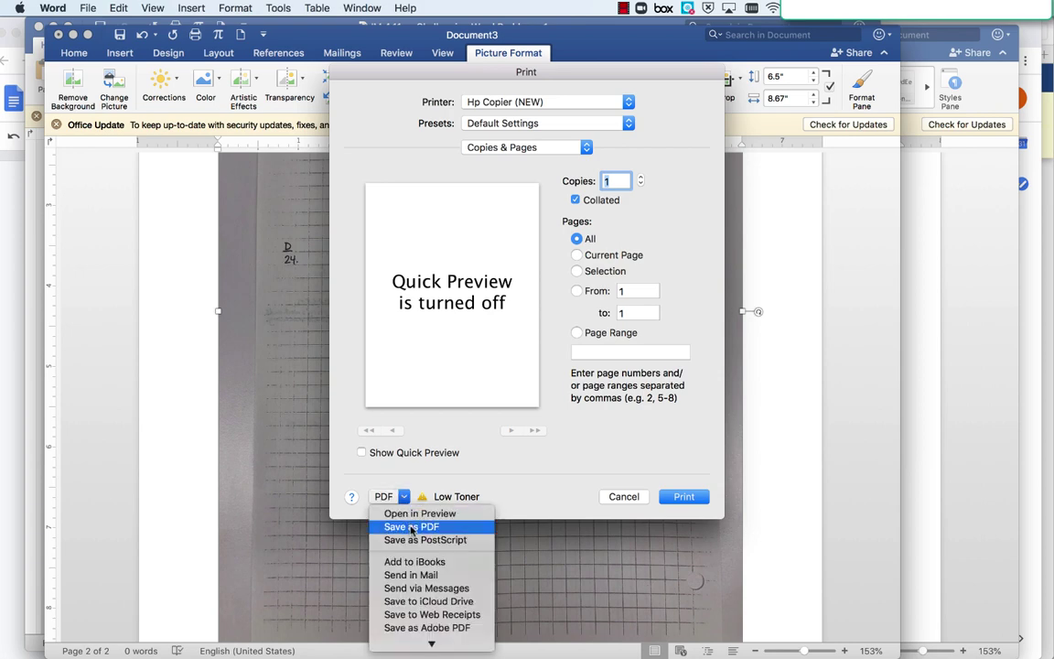
{"action": "left_click", "coordinate": [411, 527]}
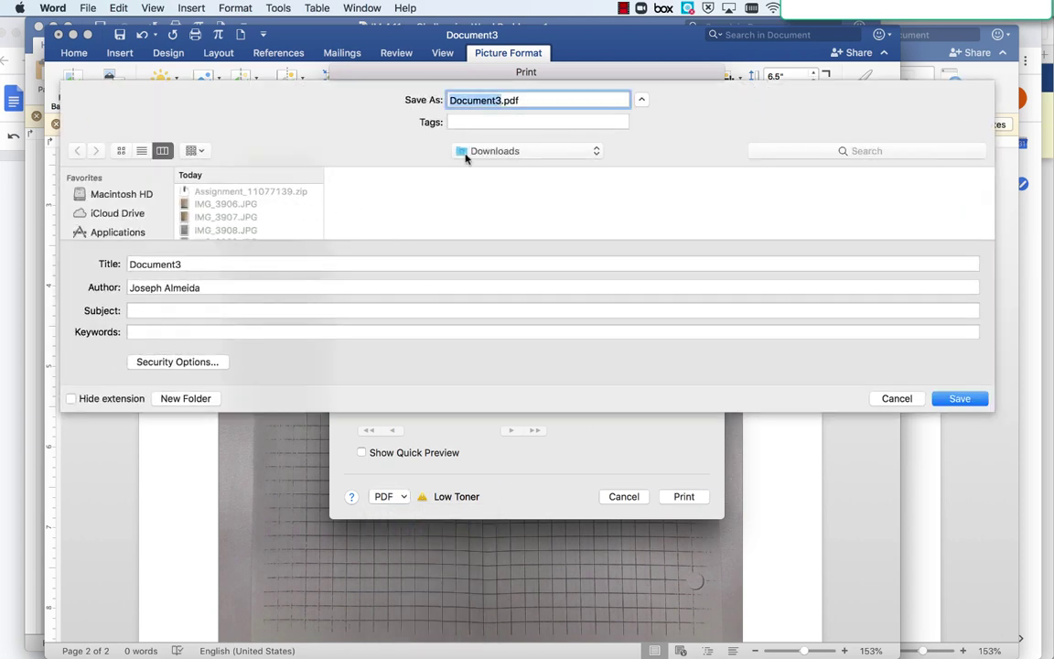
Step: Name the PDF '1.01 HW - A - ' plus the student's name and save it
{"action": "left_click", "coordinate": [500, 101]}
{"action": "left_click_drag", "start_coordinate": [500, 102], "coordinate": [438, 104]}
{"action": "type", "text": "1.01 "}
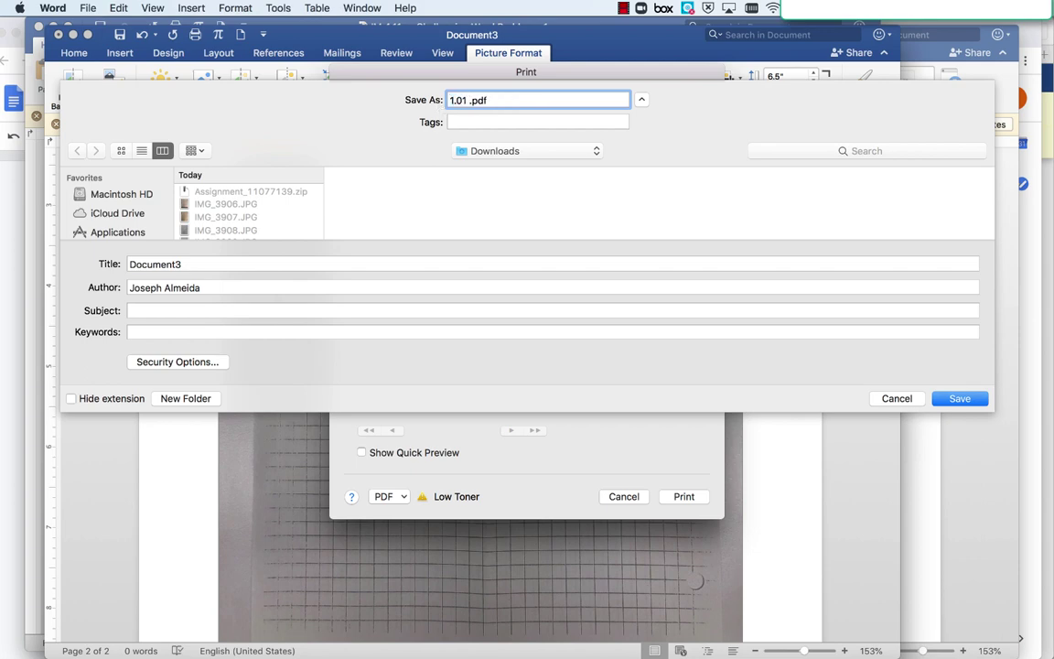
{"action": "type", "text": "HW -"}
{"action": "type", "text": "A -"}
{"action": "key", "text": "BackSpace"}
{"action": "key", "text": "BackSpace"}
{"action": "key", "text": "BackSpace"}
{"action": "key", "text": "BackSpace"}
{"action": "type", "text": "A - Betty White"}
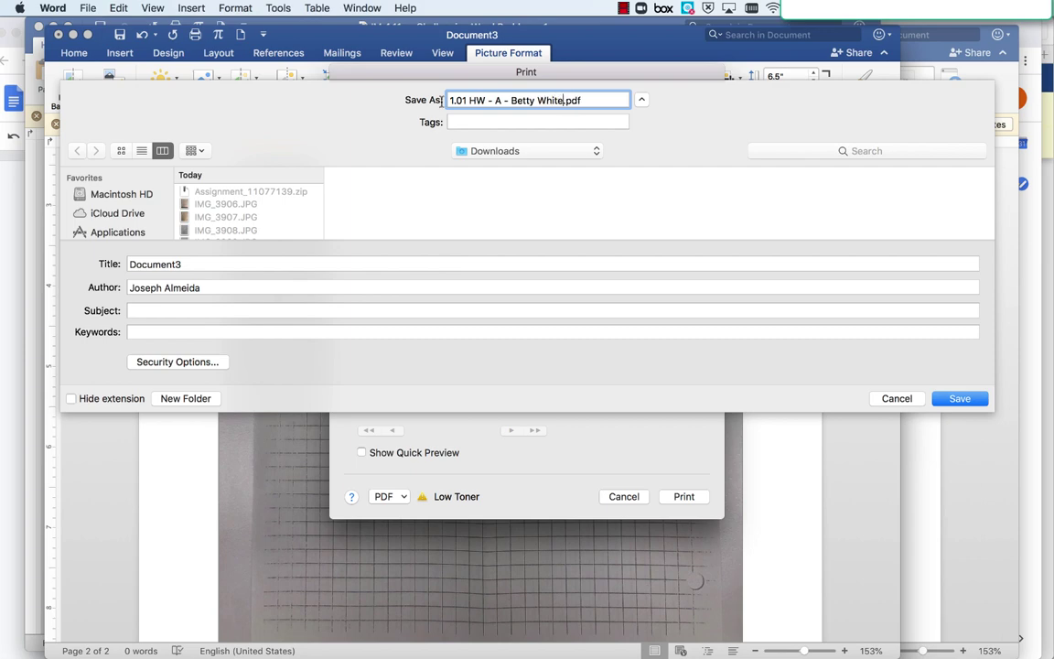
{"action": "left_click", "coordinate": [957, 399]}
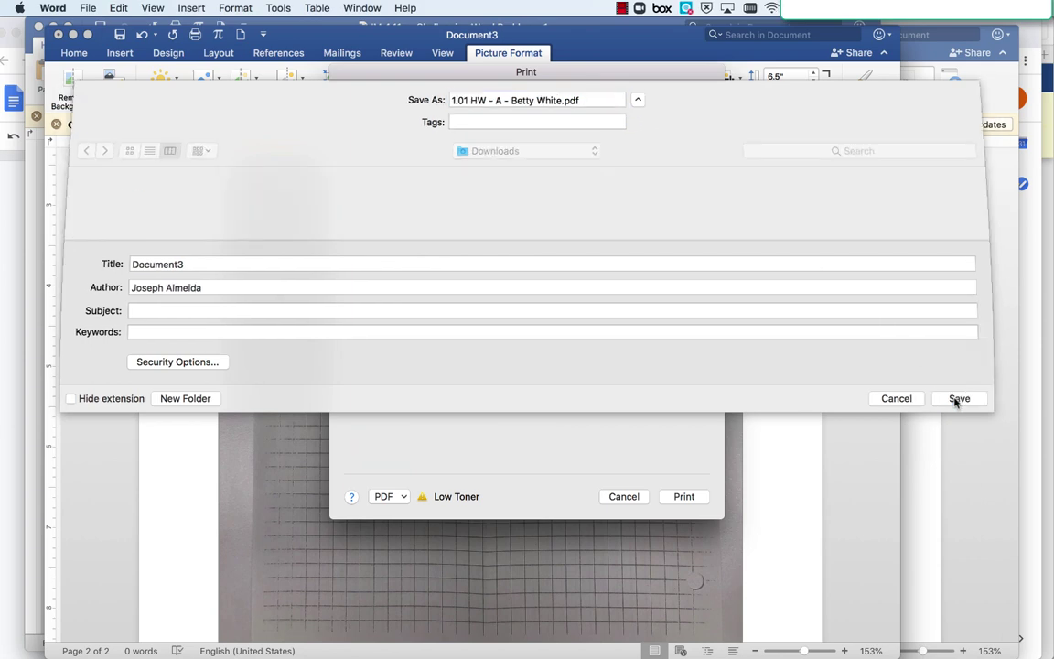